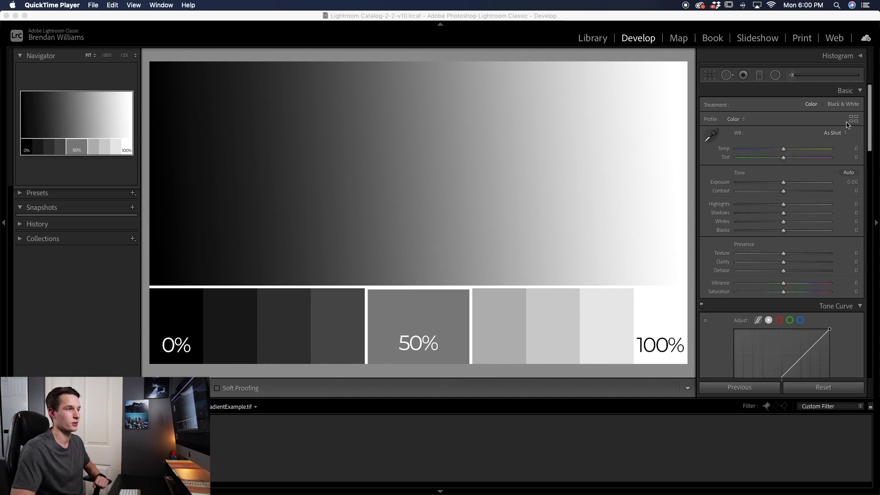
Scroll the Develop panel down to Color Grading and show the Shadows wheel alone
scroll(844, 135, "down", 5)
scroll(839, 138, "down", 5)
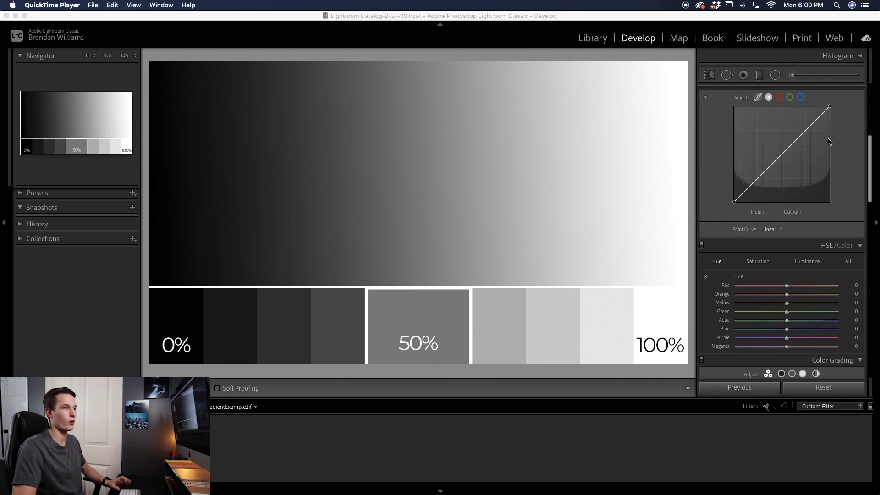
scroll(830, 141, "down", 5)
scroll(830, 141, "down", 2)
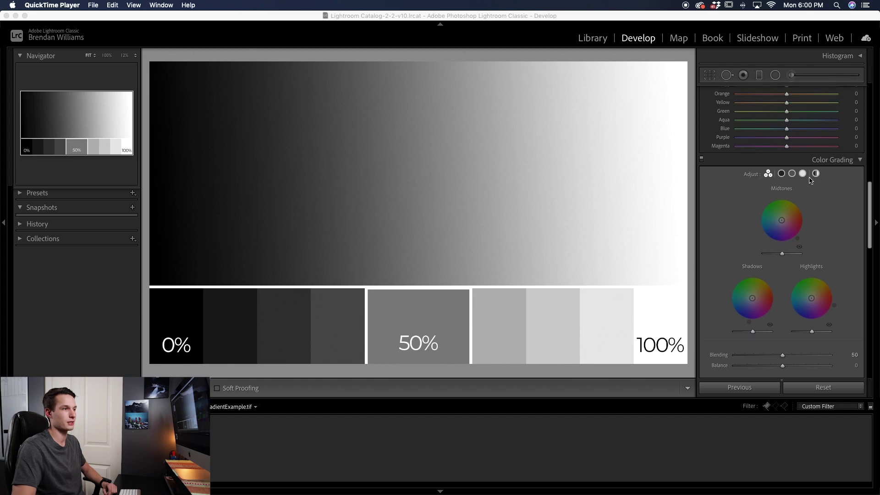
scroll(813, 210, "down", 1)
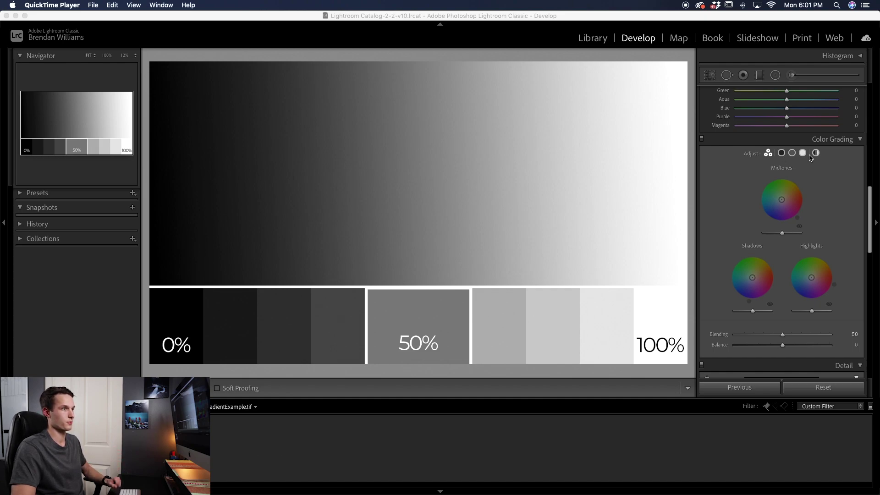
left_click(782, 154)
Cycle through the Midtones and Shadows wheels, ending on the Global wheel
left_click(793, 154)
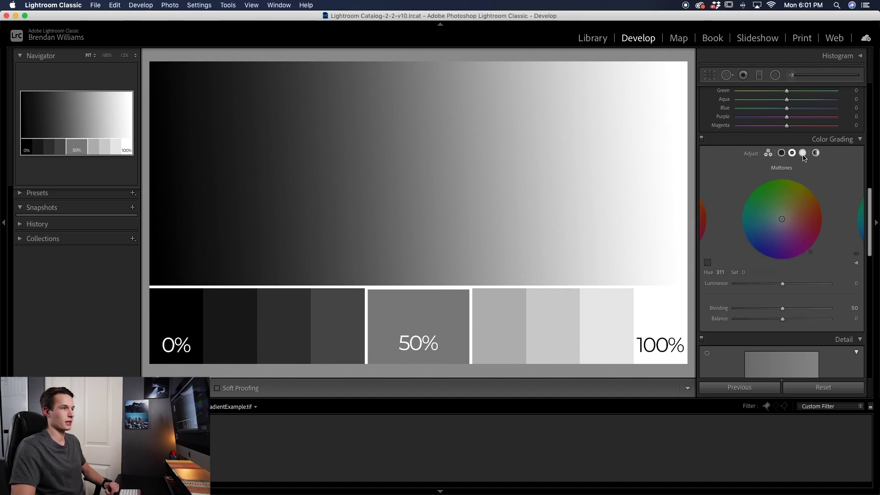
left_click(783, 154)
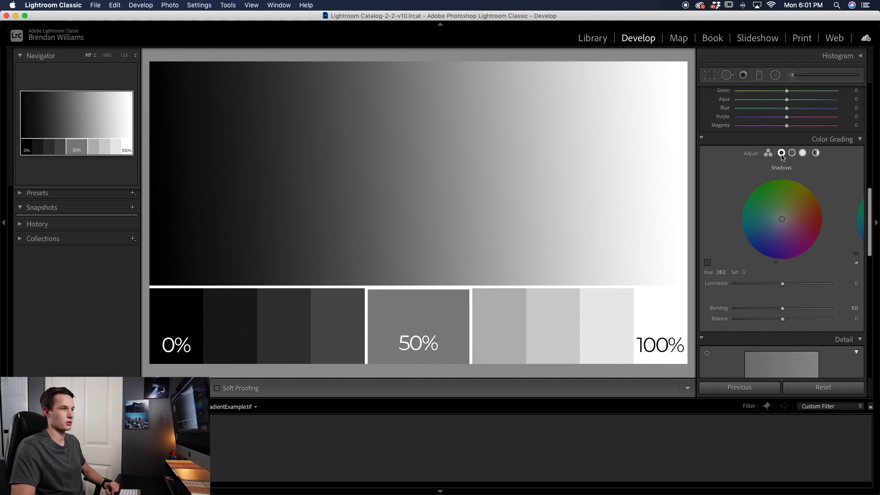
left_click(792, 154)
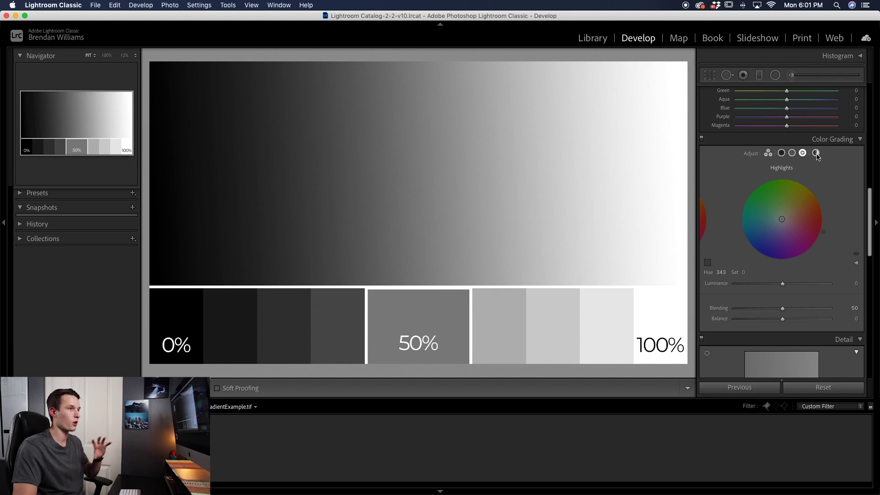
left_click(817, 154)
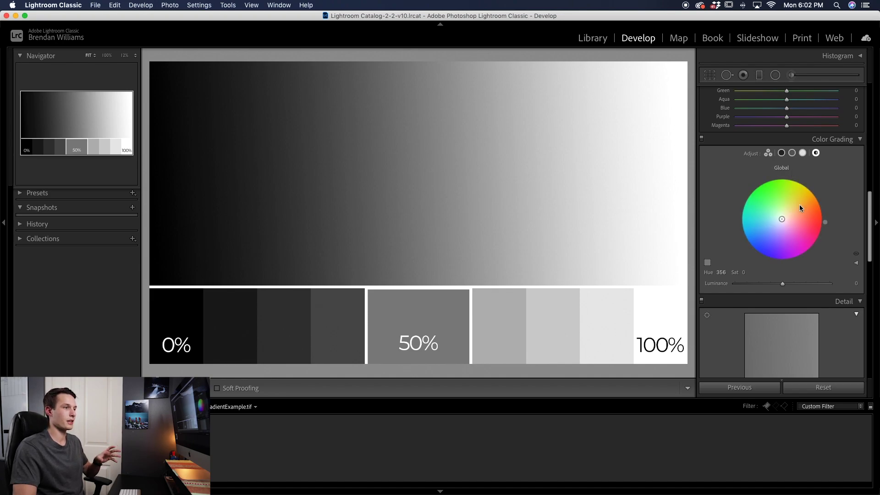
Try green, blue and orange global tints, settling on muted green at Hue 129, Saturation 28
left_click_drag(797, 210, 784, 202)
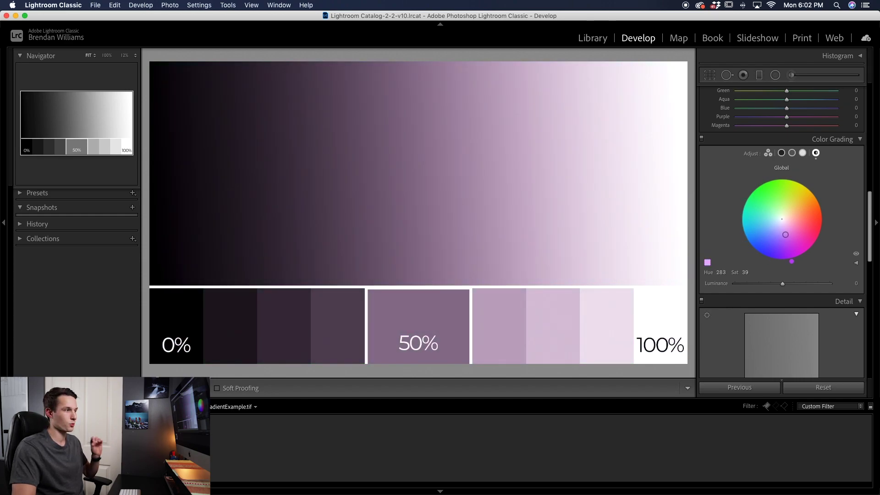
left_click_drag(801, 224, 776, 185)
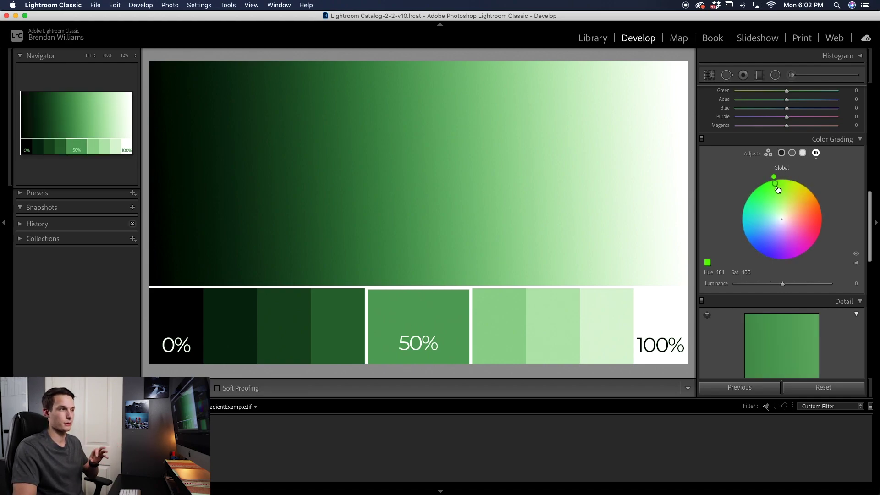
left_click_drag(775, 183, 769, 249)
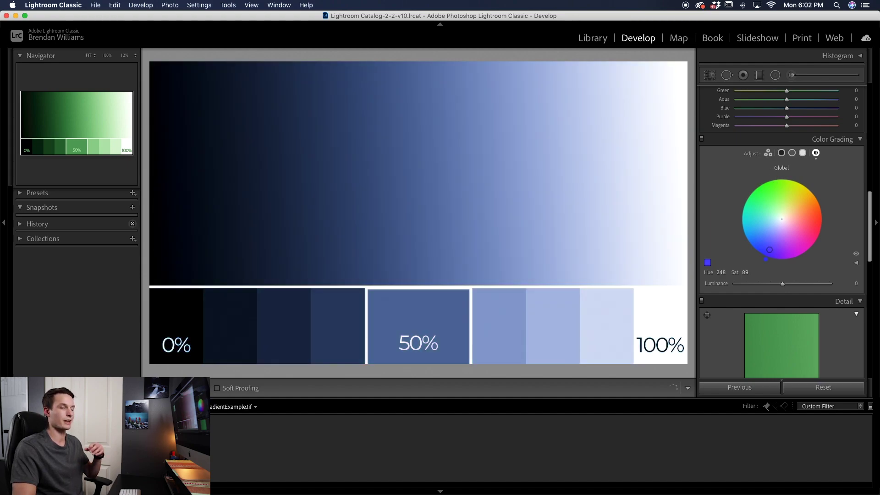
left_click_drag(769, 250, 799, 212)
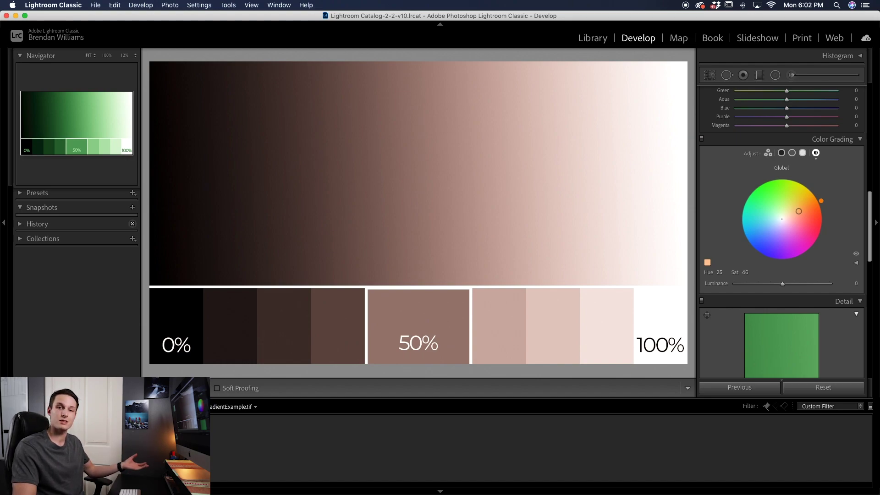
left_click_drag(799, 211, 796, 208)
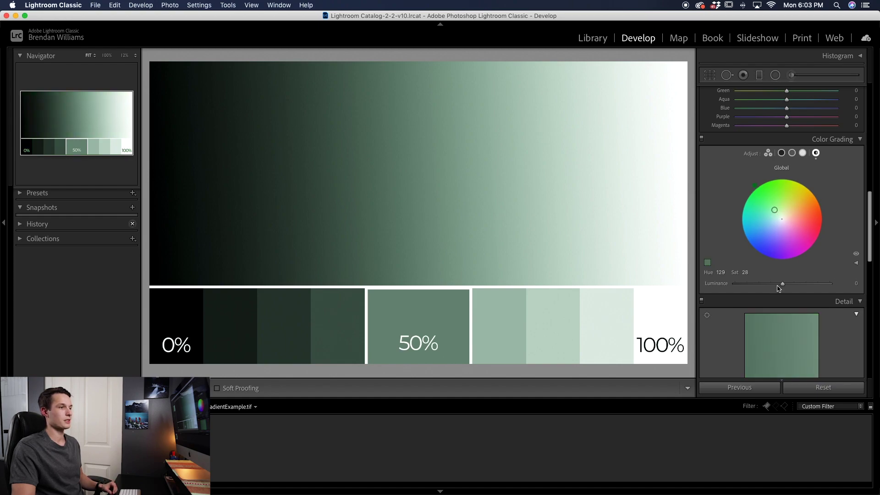
left_click(803, 153)
On the Global wheel, test Luminance brighter and darker, then reset it to 0
left_click(782, 152)
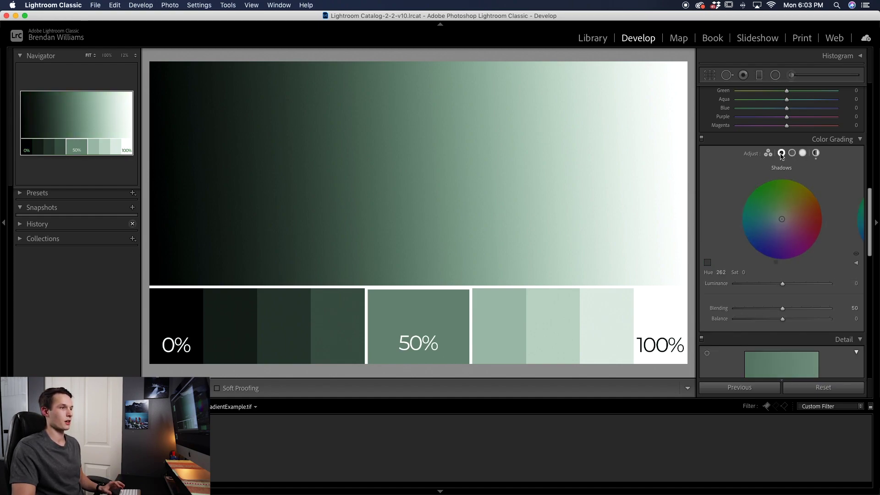
left_click(816, 153)
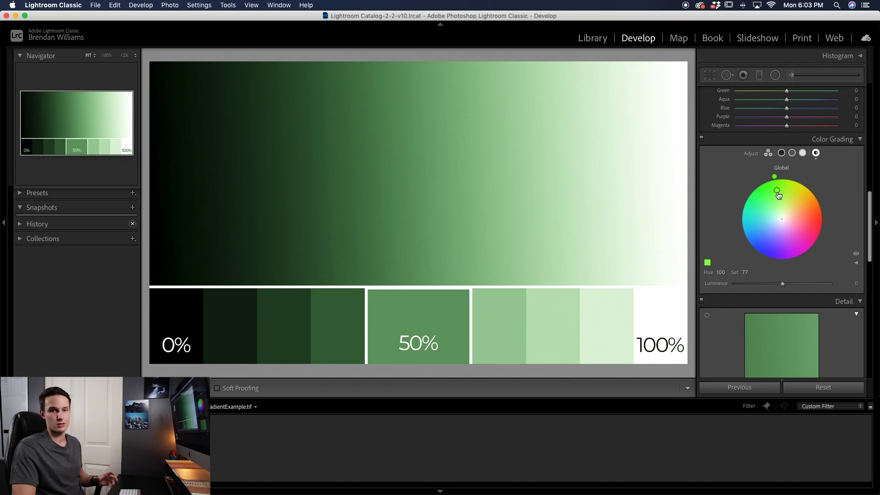
left_click_drag(783, 284, 823, 285)
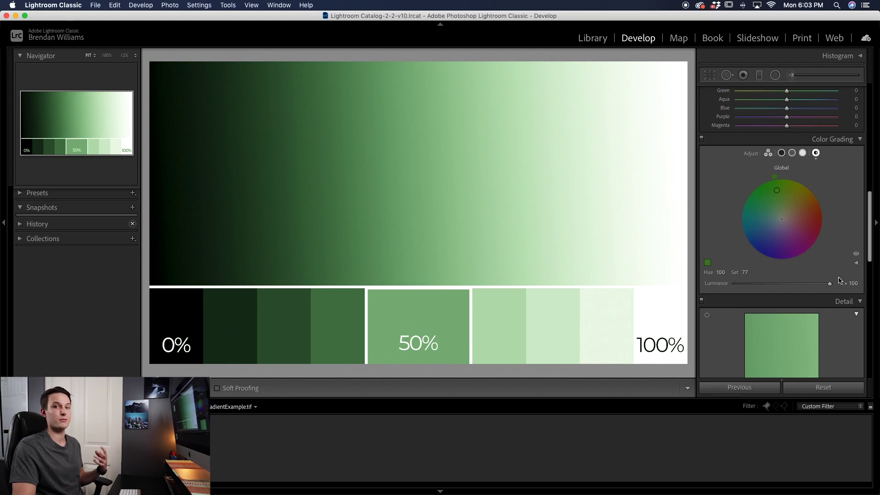
mouse_move(830, 284)
left_mouse_down()
mouse_move(723, 293)
mouse_move(788, 286)
left_mouse_up()
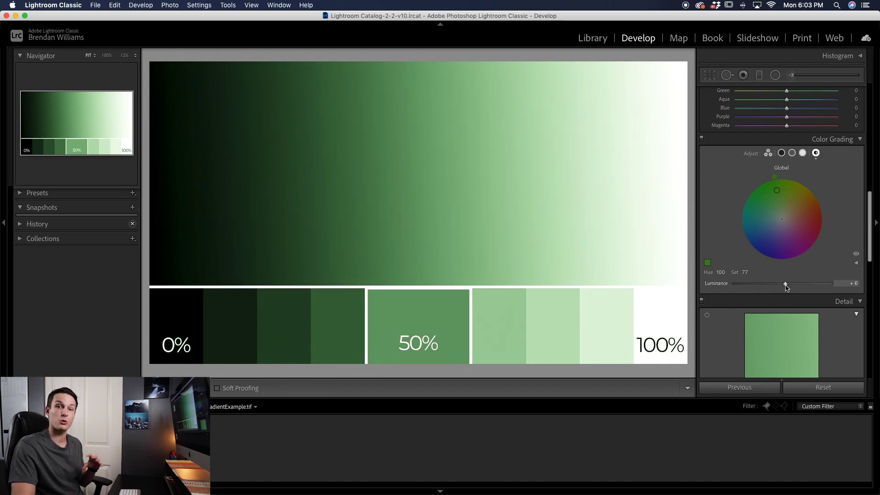
left_click_drag(787, 287, 803, 287)
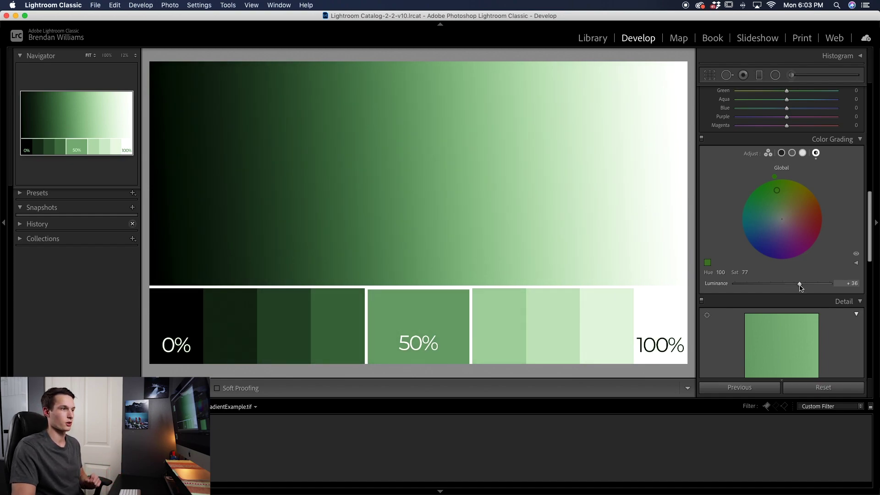
double_click(800, 284)
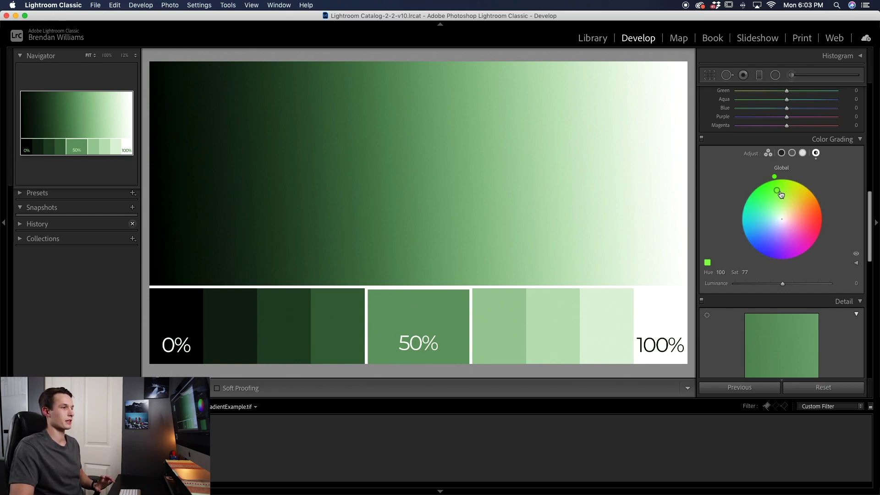
left_click(781, 153)
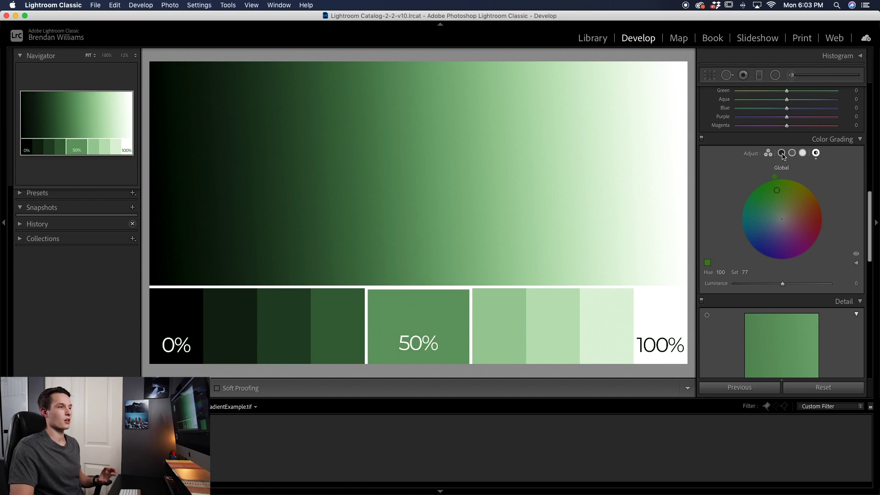
Swing the Global tint through green, teal, blue and olive, then pull saturation to zero
left_click(816, 153)
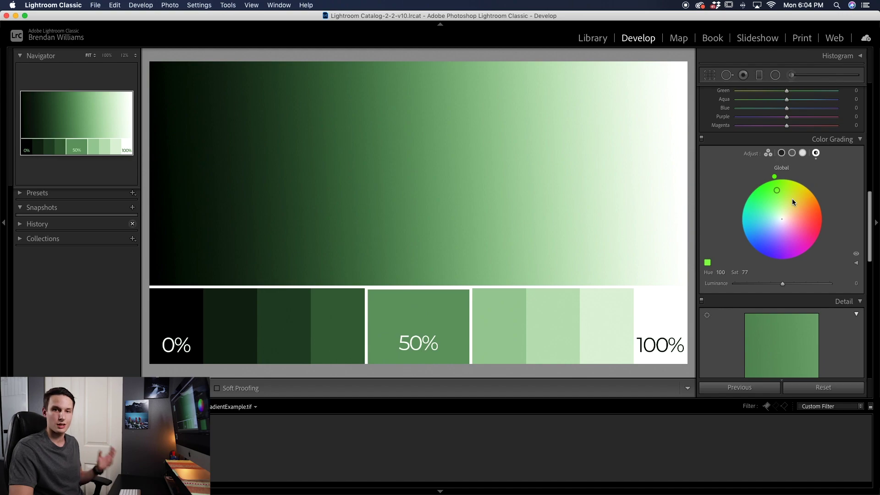
mouse_move(793, 202)
left_mouse_down()
mouse_move(772, 236)
mouse_move(764, 214)
left_mouse_up()
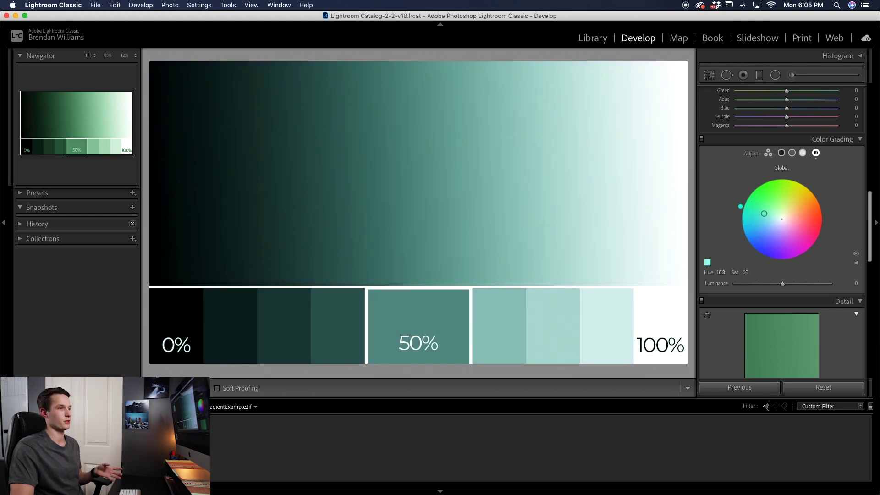
left_click_drag(765, 213, 763, 213)
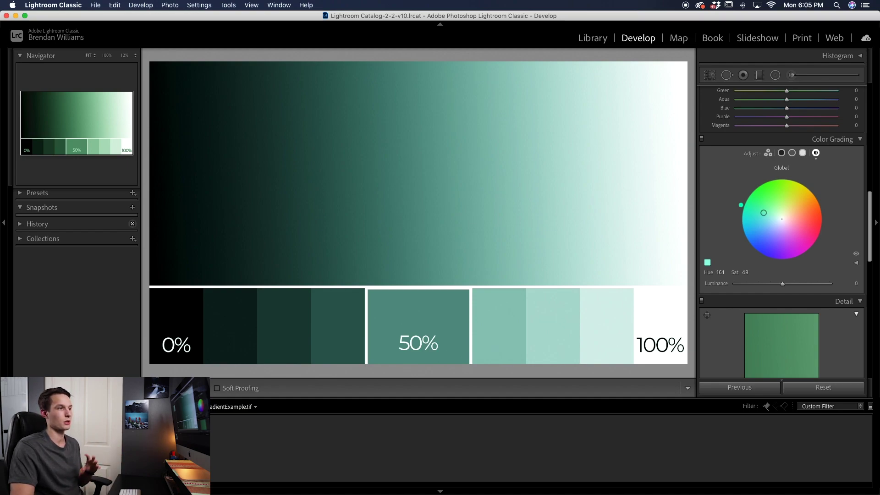
left_click_drag(763, 213, 768, 203)
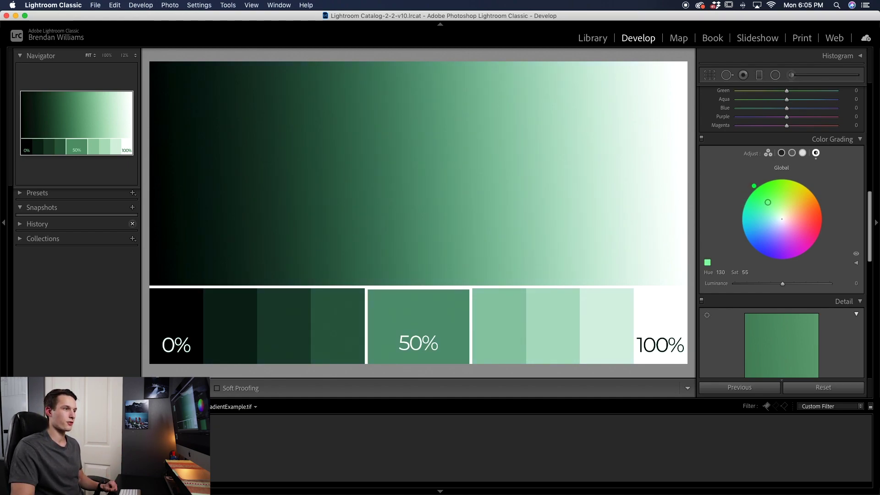
mouse_move(763, 208)
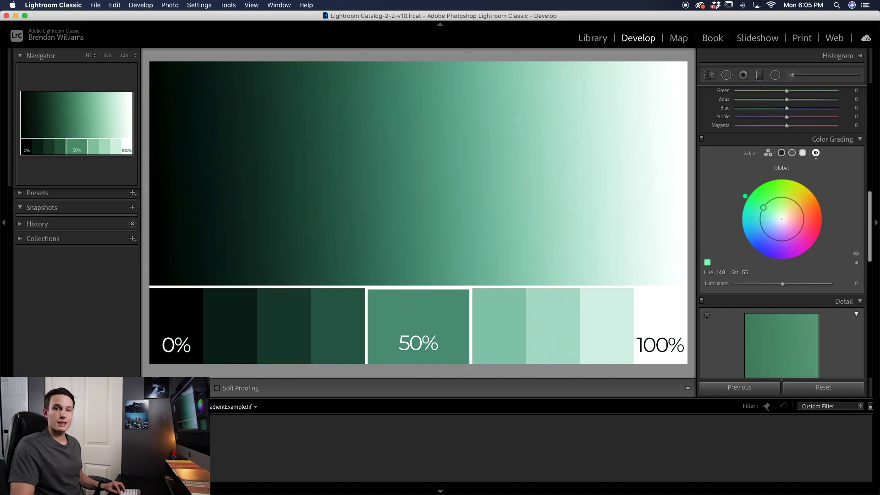
mouse_move(769, 204)
left_mouse_down()
mouse_move(765, 233)
mouse_move(804, 219)
mouse_move(789, 199)
left_mouse_up()
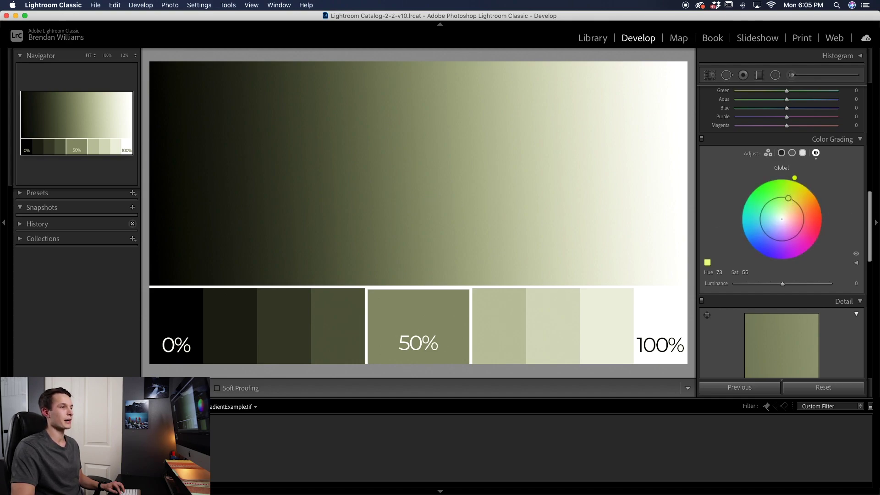
left_click_drag(789, 198, 769, 201)
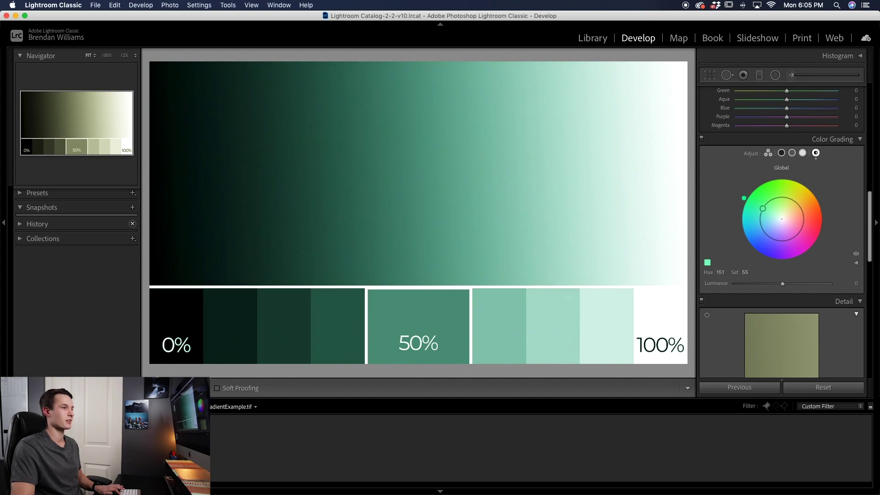
mouse_move(764, 207)
left_mouse_down()
mouse_move(768, 235)
mouse_move(801, 230)
mouse_move(772, 200)
left_mouse_up()
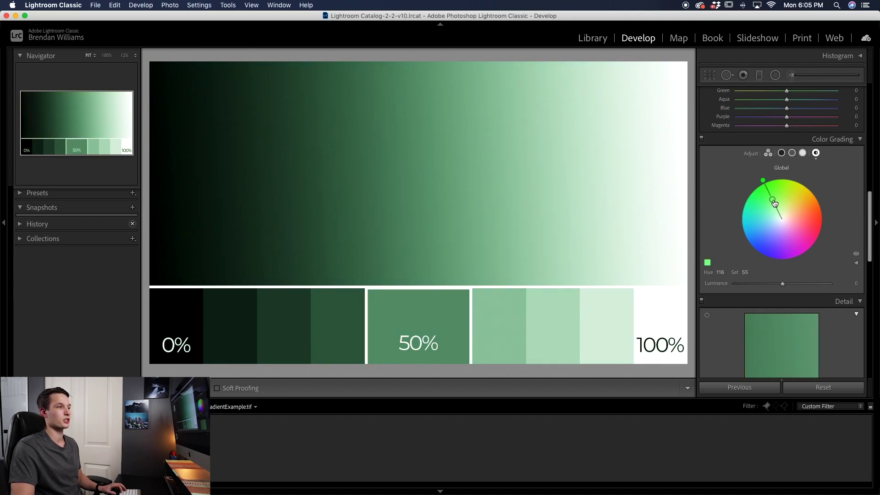
left_click_drag(771, 197, 773, 200)
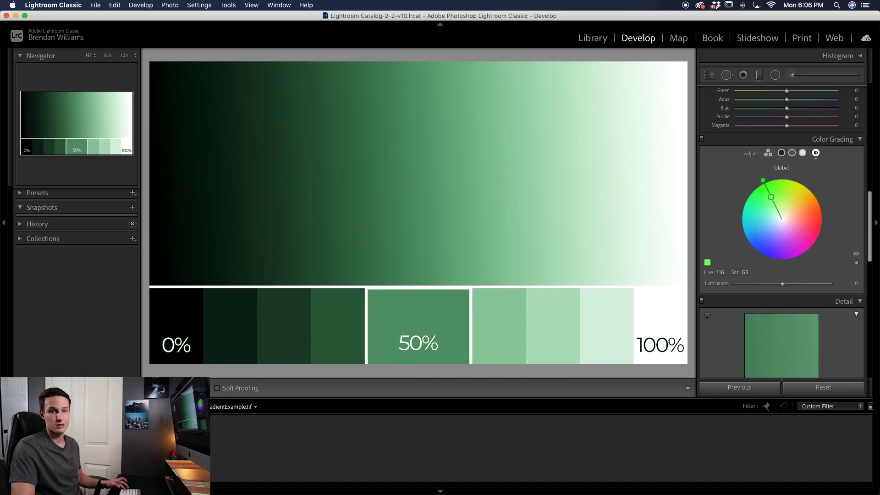
left_click_drag(771, 197, 800, 237)
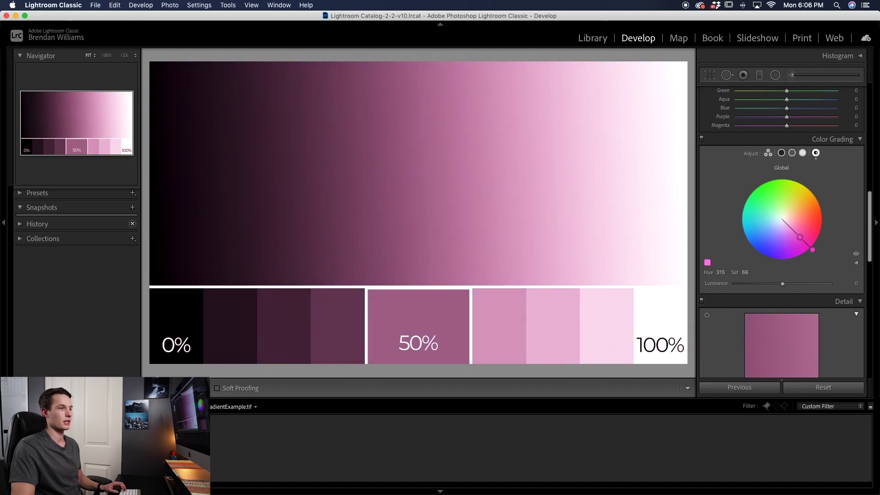
left_click_drag(808, 245, 782, 219)
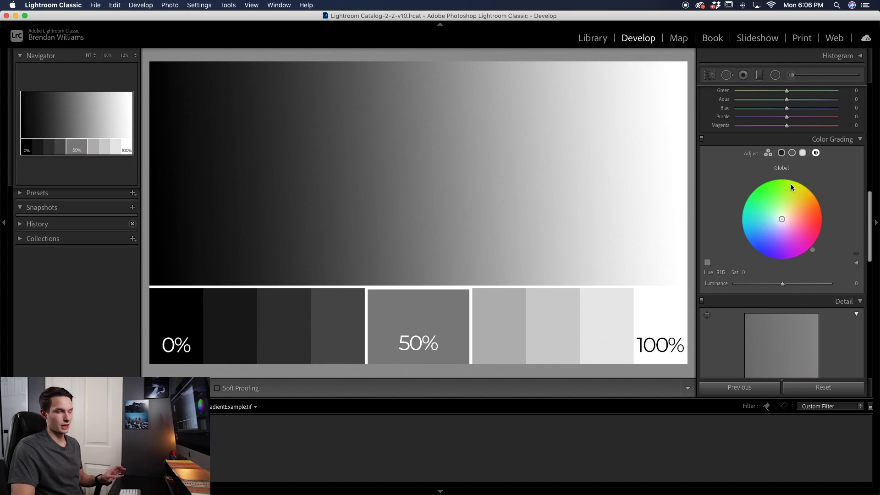
Tint the Shadows strong orange, test Luminance fully up and down, then reset both
left_click(782, 154)
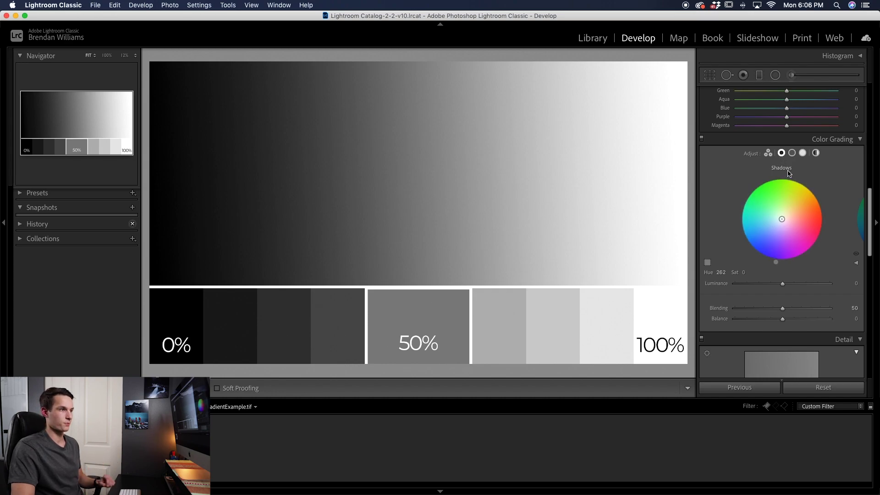
left_click_drag(782, 216, 816, 204)
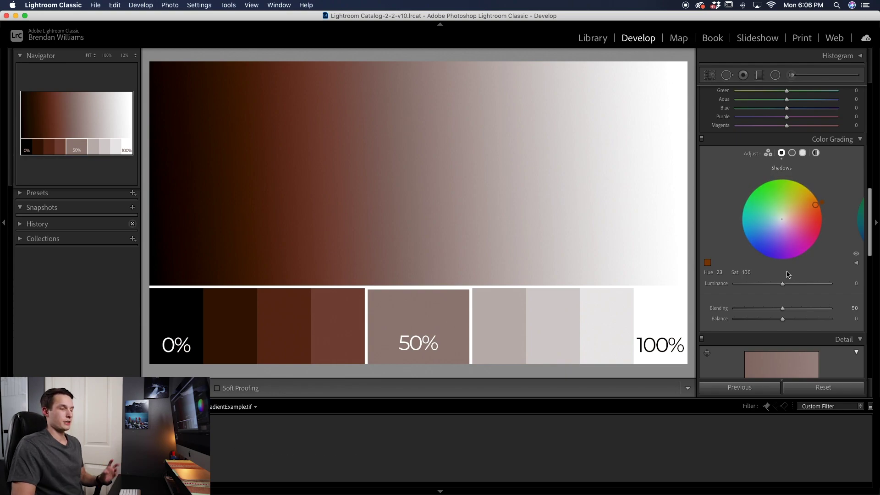
left_click_drag(783, 284, 832, 283)
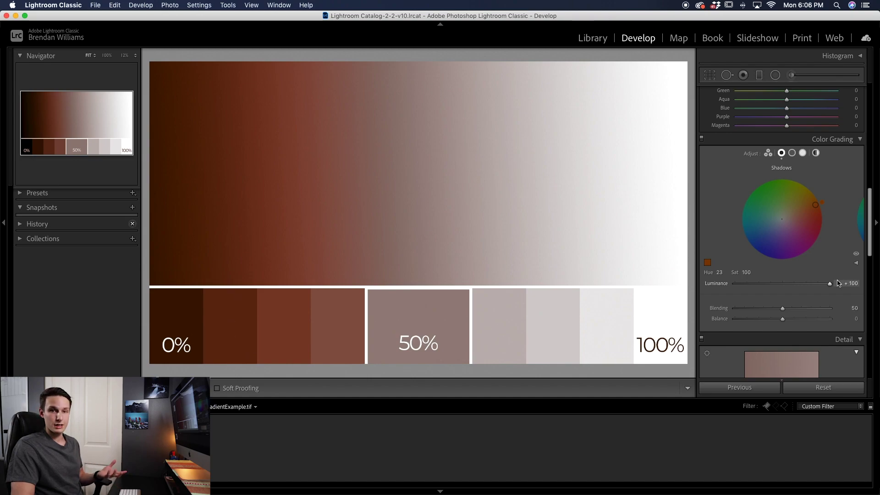
left_click_drag(838, 284, 726, 286)
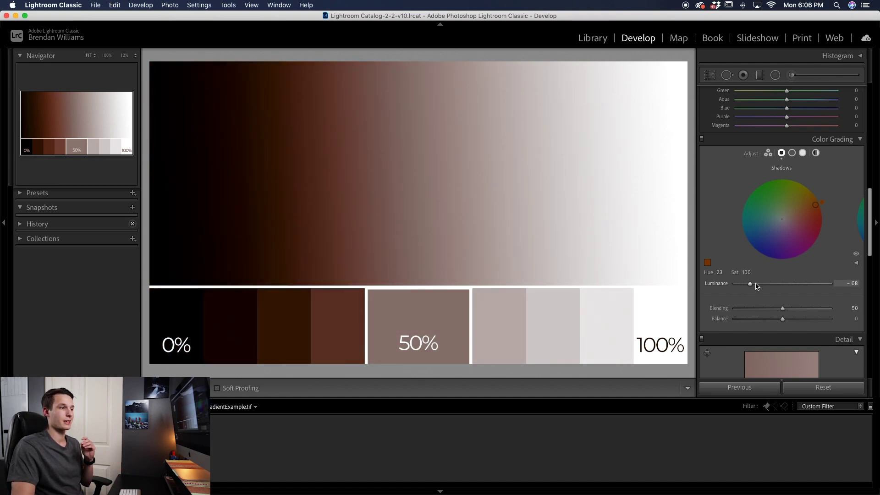
double_click(726, 284)
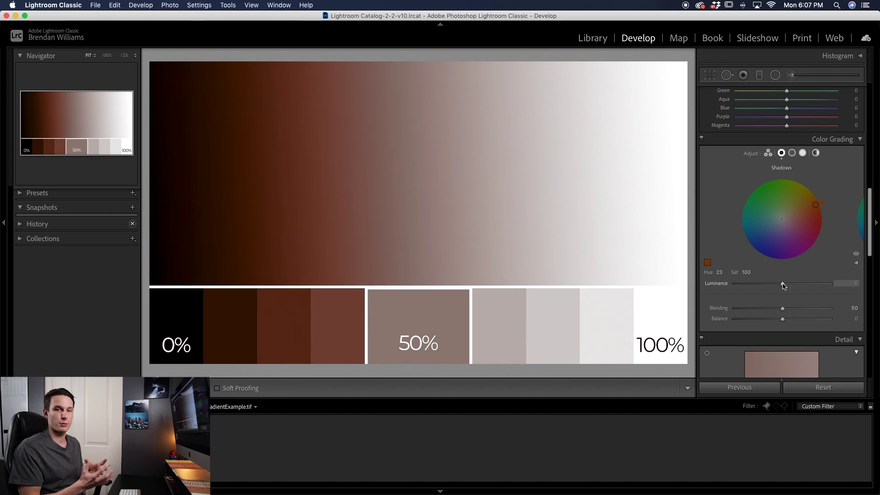
double_click(816, 204)
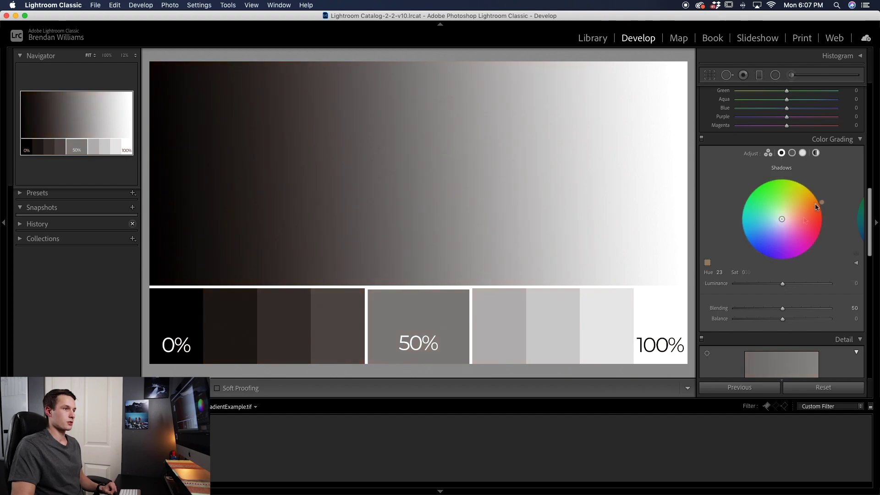
left_click(793, 154)
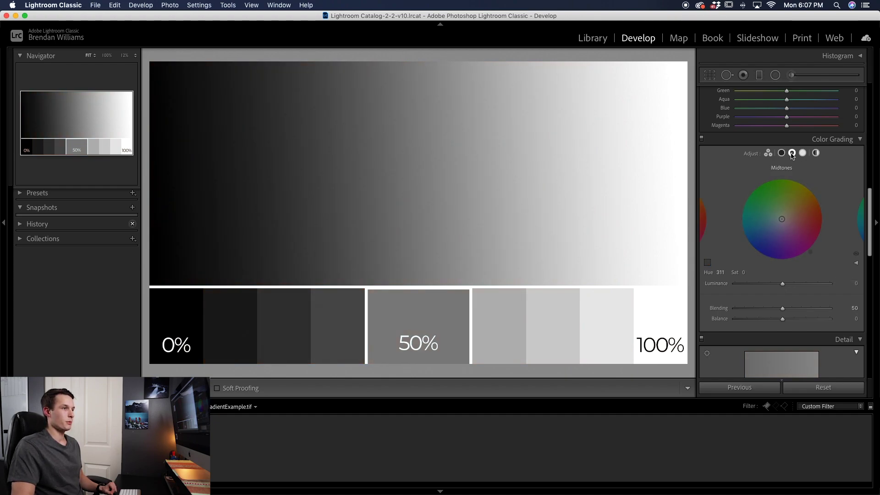
left_click_drag(779, 215, 747, 228)
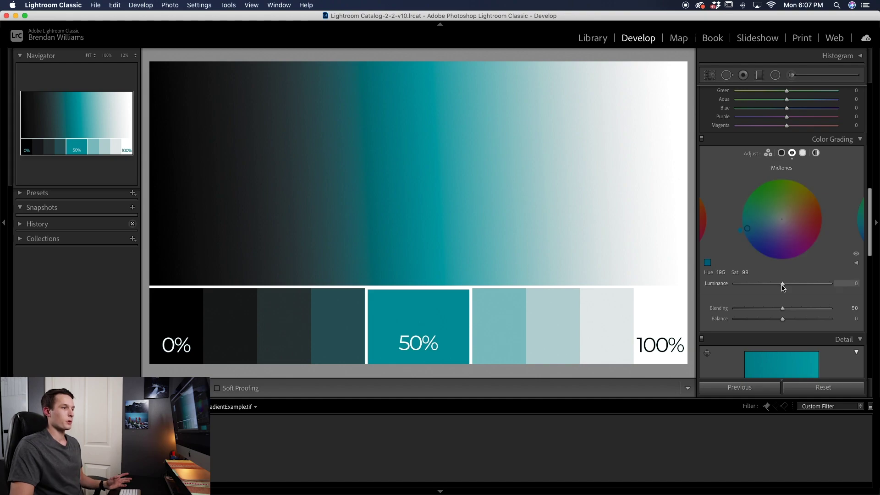
mouse_move(782, 284)
left_mouse_down()
mouse_move(838, 285)
mouse_move(727, 284)
left_mouse_up()
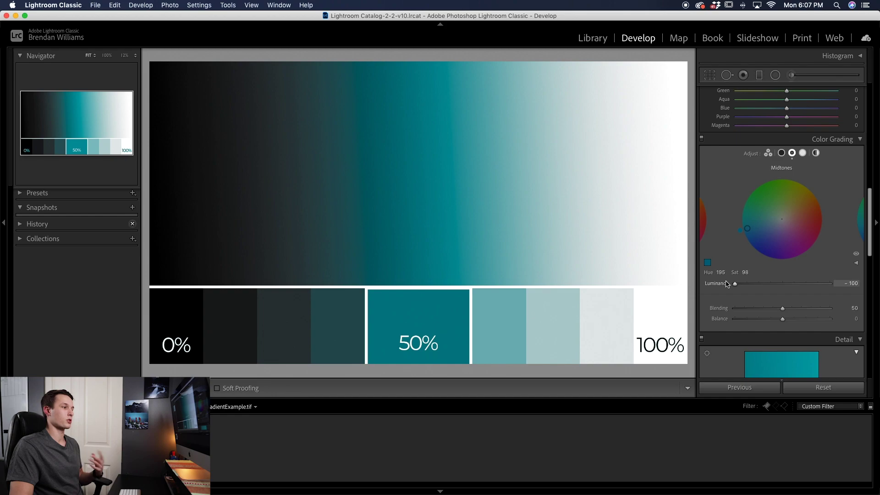
double_click(733, 284)
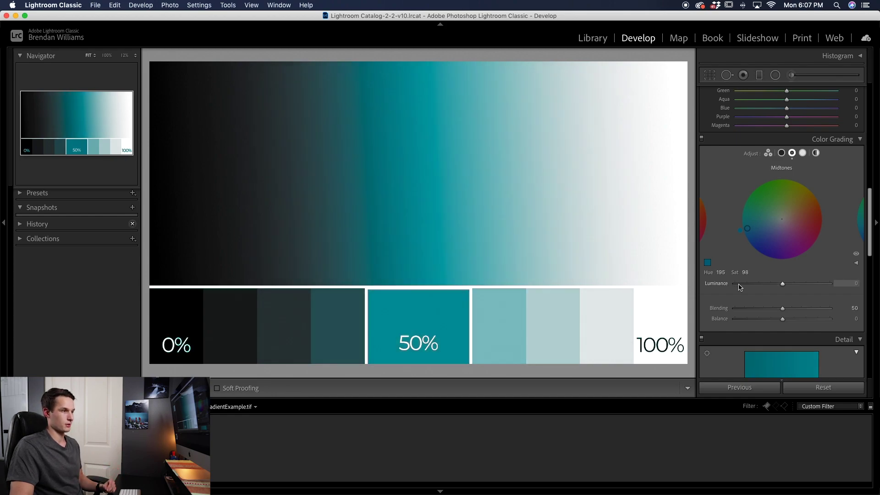
double_click(747, 228)
left_click(803, 153)
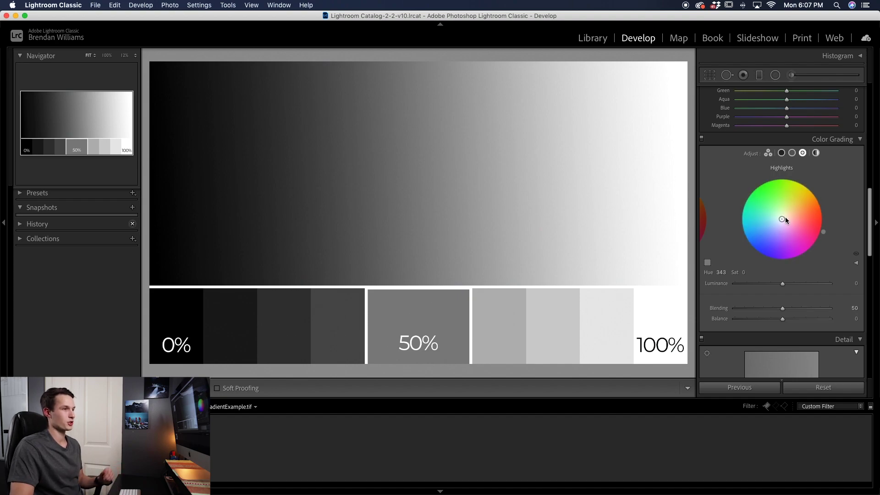
Tint the Highlights green, test its Luminance, clear it, then switch to the 3-way view
left_click_drag(782, 218, 778, 183)
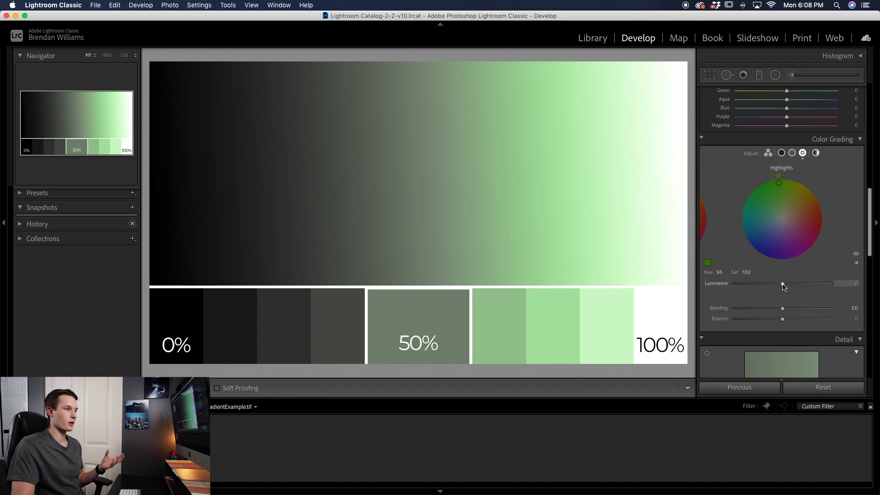
mouse_move(782, 284)
left_mouse_down()
mouse_move(752, 284)
mouse_move(832, 285)
left_mouse_up()
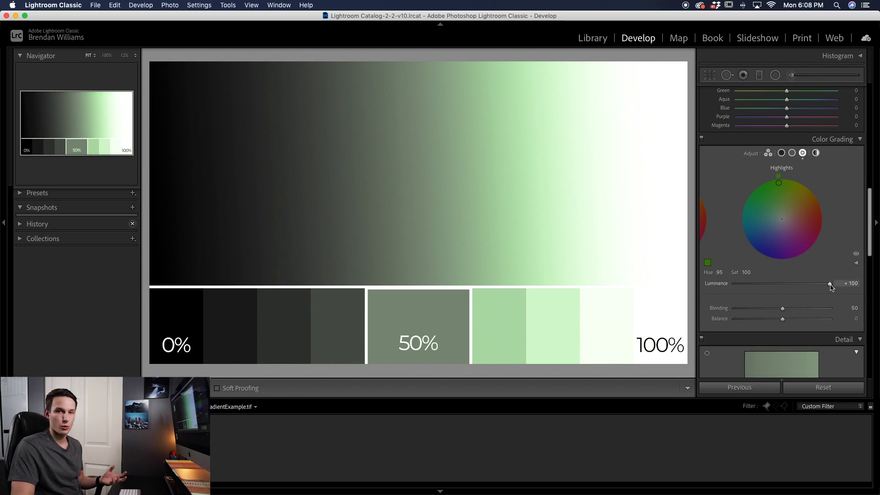
double_click(780, 196)
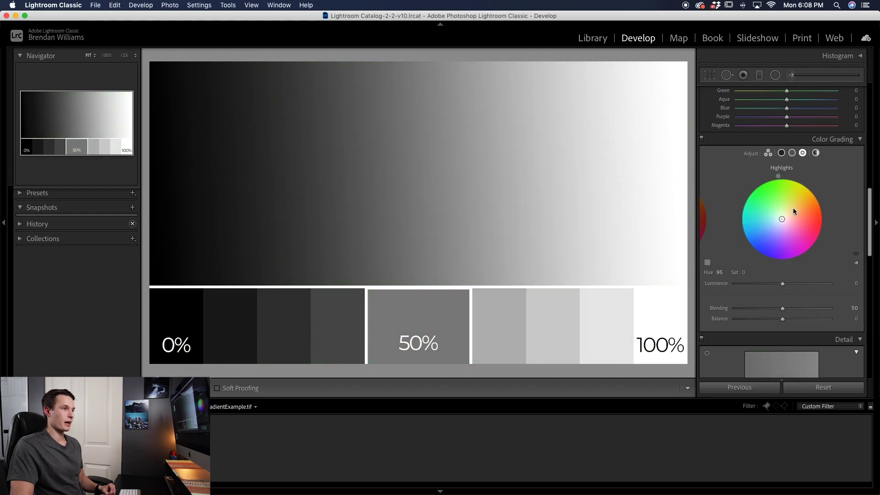
left_click(768, 154)
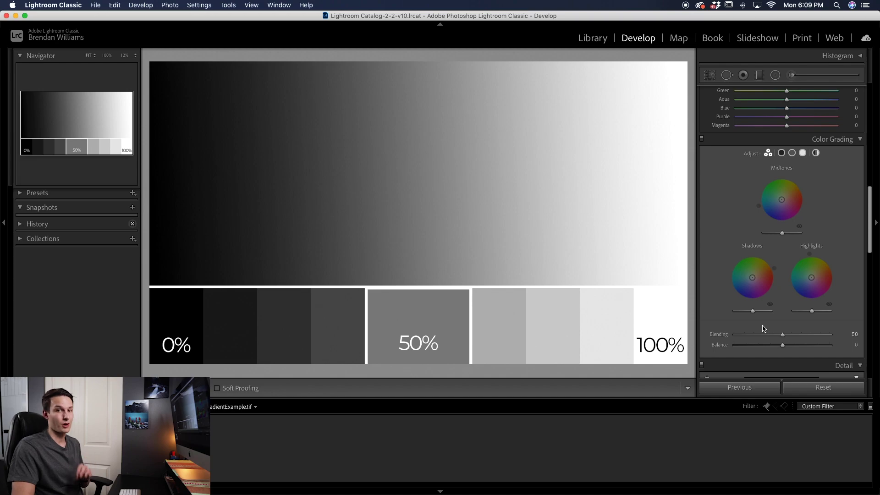
Grade the midtones green, the shadows magenta and the highlights cyan
left_click_drag(782, 200, 781, 183)
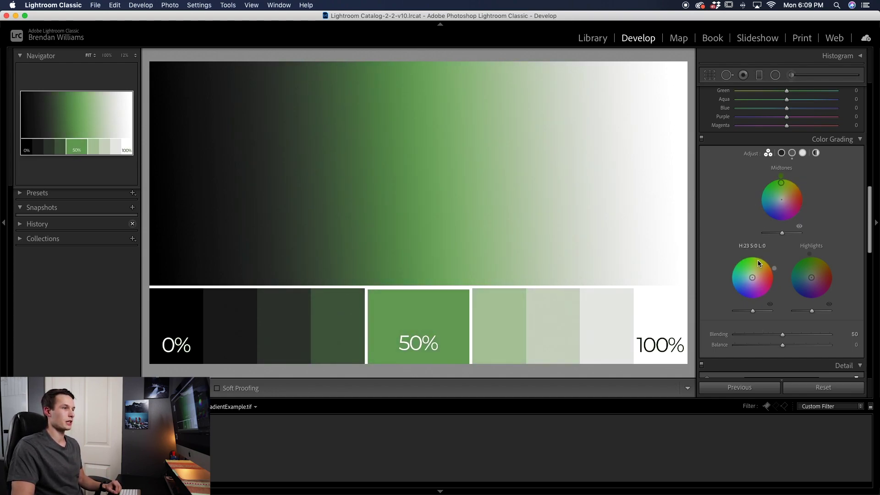
left_click_drag(752, 279, 762, 291)
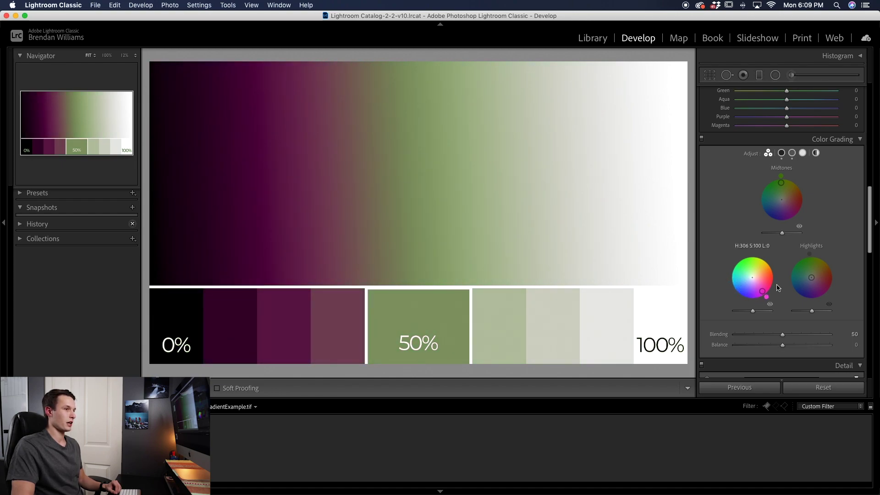
left_click_drag(812, 278, 795, 278)
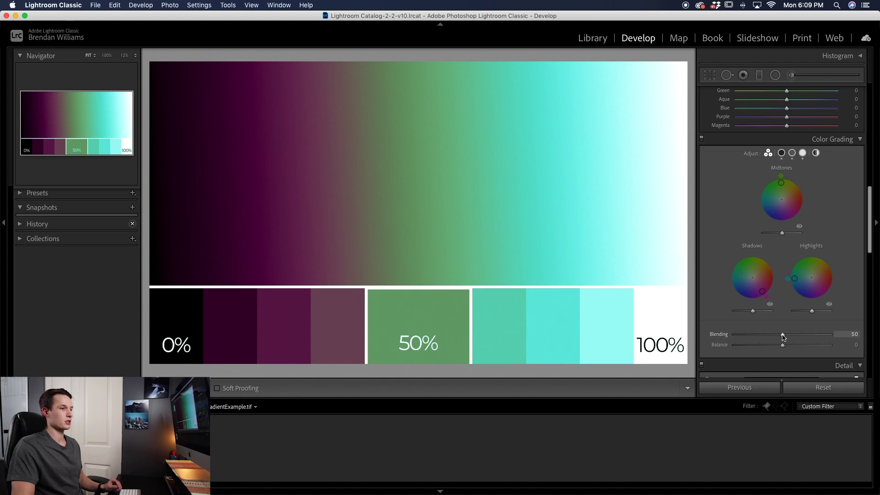
Test Blending at 100 and 0, then settle it at about 96
mouse_move(783, 334)
left_mouse_down()
mouse_move(839, 330)
mouse_move(814, 335)
left_mouse_up()
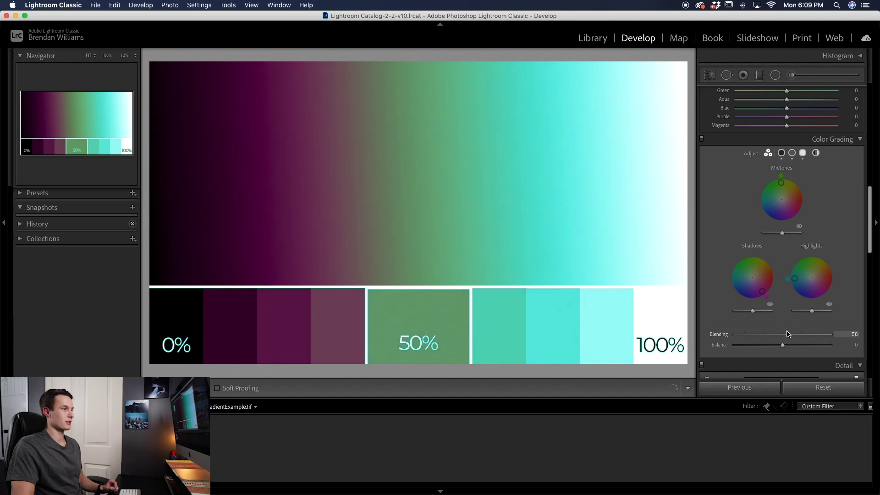
left_click_drag(744, 335, 733, 334)
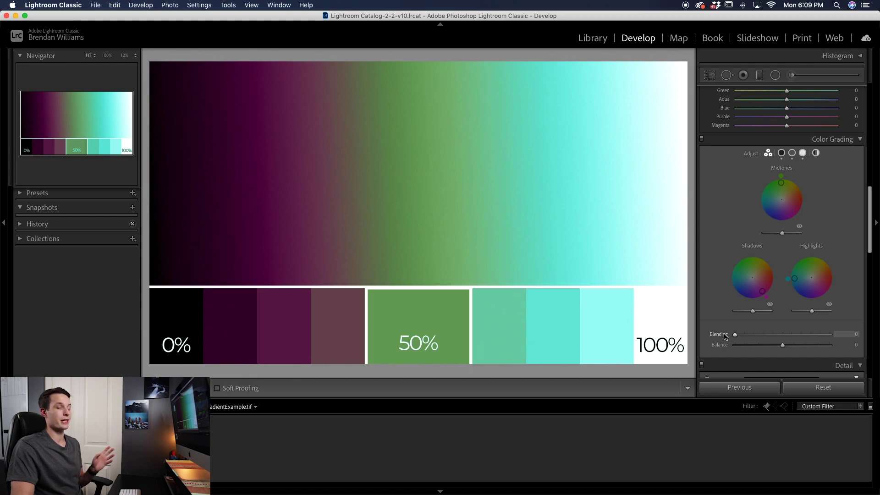
left_click_drag(735, 335, 827, 339)
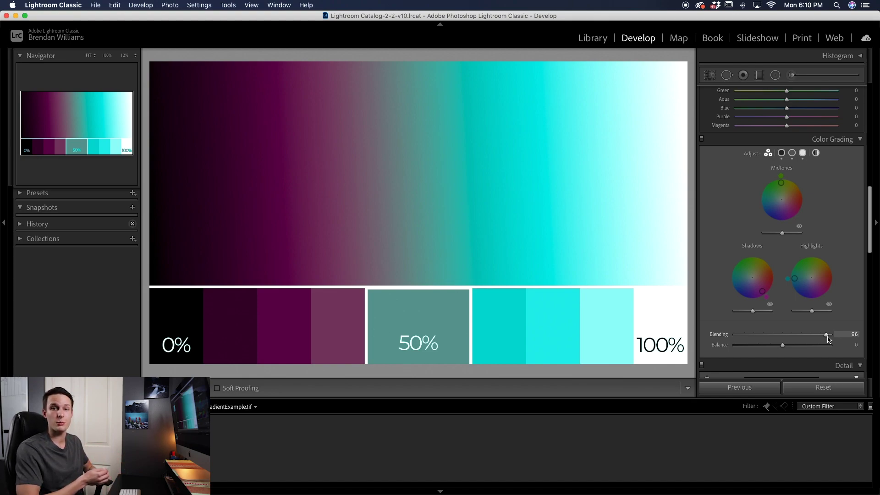
left_click_drag(828, 337, 784, 348)
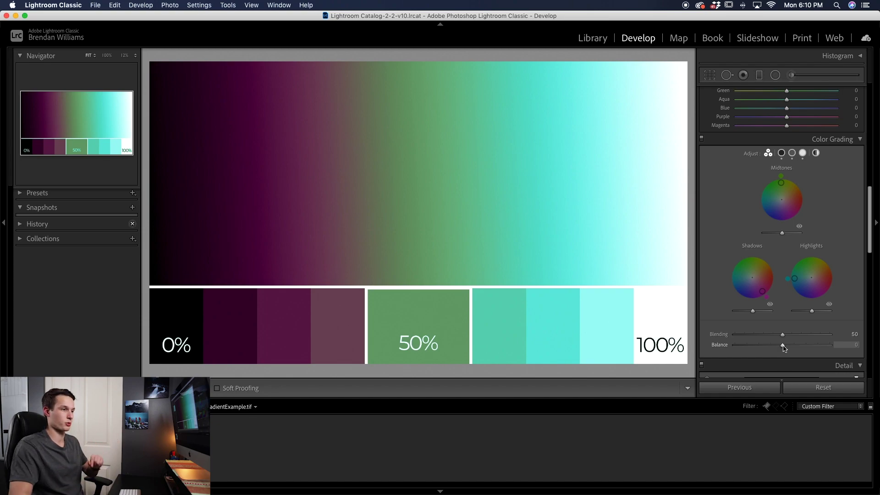
Sweep Balance between -100 and +100, then reset it to 0
left_click_drag(784, 349, 717, 350)
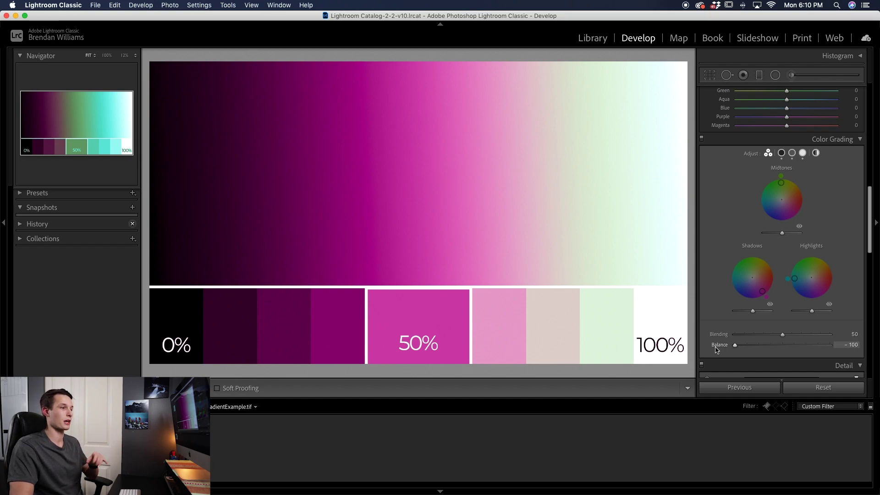
left_click_drag(726, 349, 845, 349)
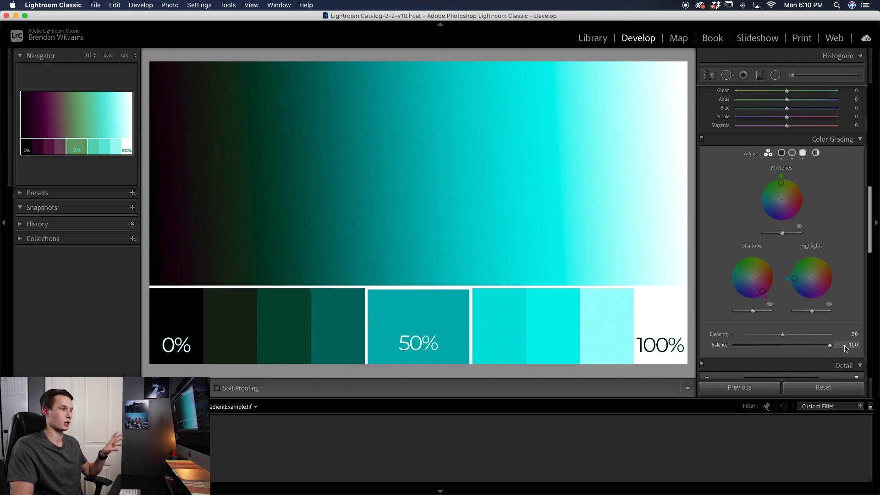
mouse_move(846, 348)
left_mouse_down()
mouse_move(730, 349)
mouse_move(825, 349)
mouse_move(752, 351)
left_mouse_up()
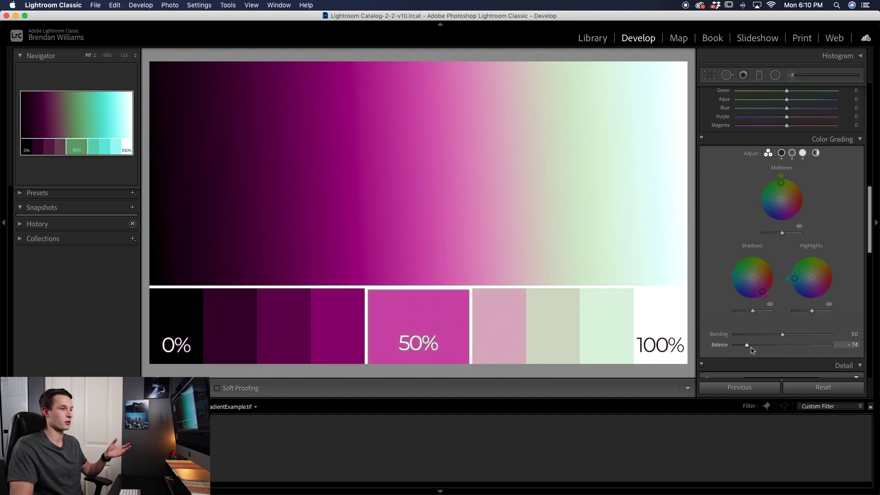
mouse_move(752, 350)
left_mouse_down()
mouse_move(793, 350)
mouse_move(738, 349)
mouse_move(798, 350)
left_mouse_up()
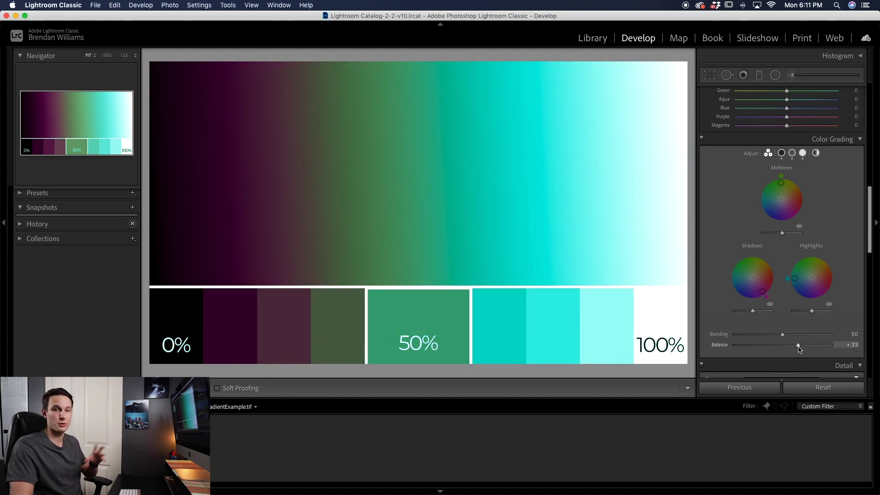
left_click_drag(799, 349, 763, 351)
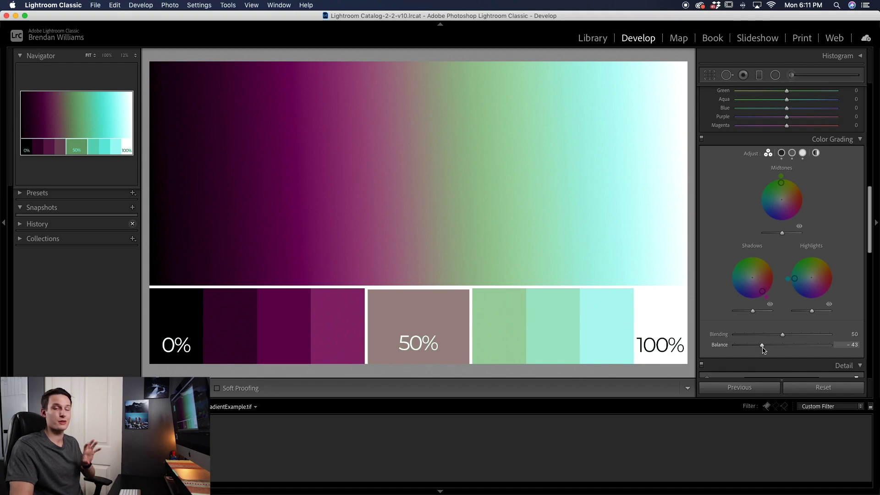
double_click(763, 347)
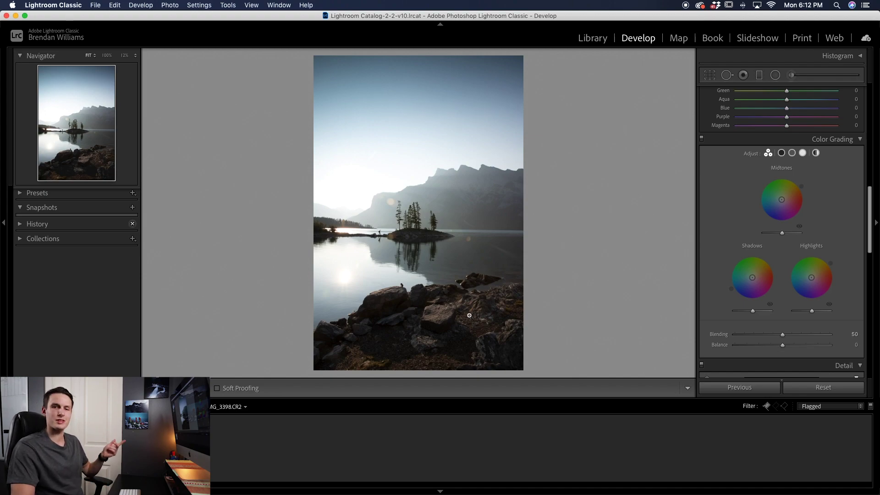
left_click(404, 289)
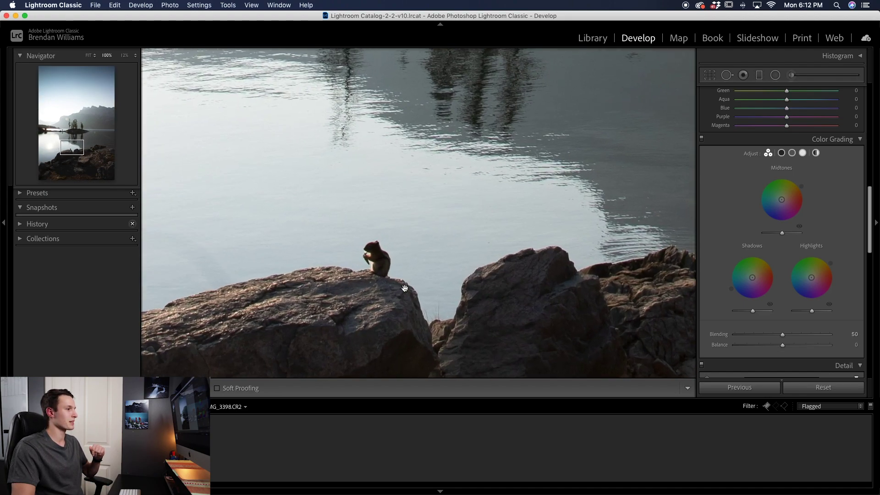
left_click(377, 259)
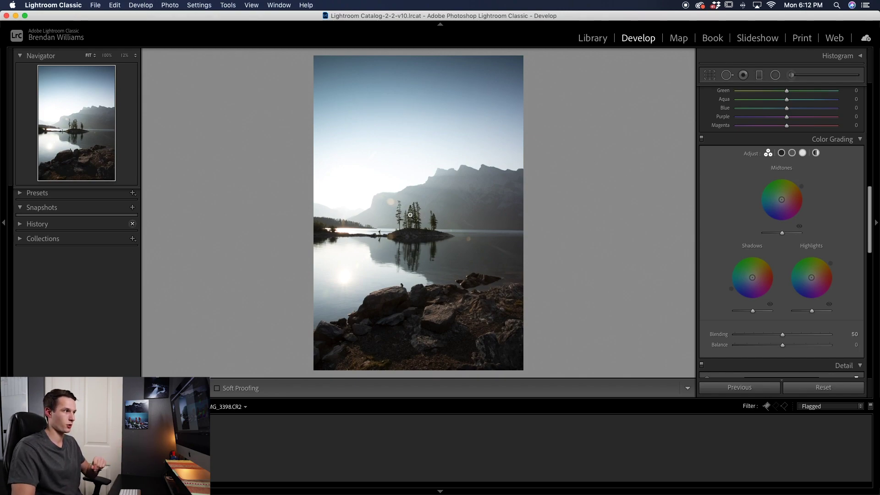
left_click(398, 275)
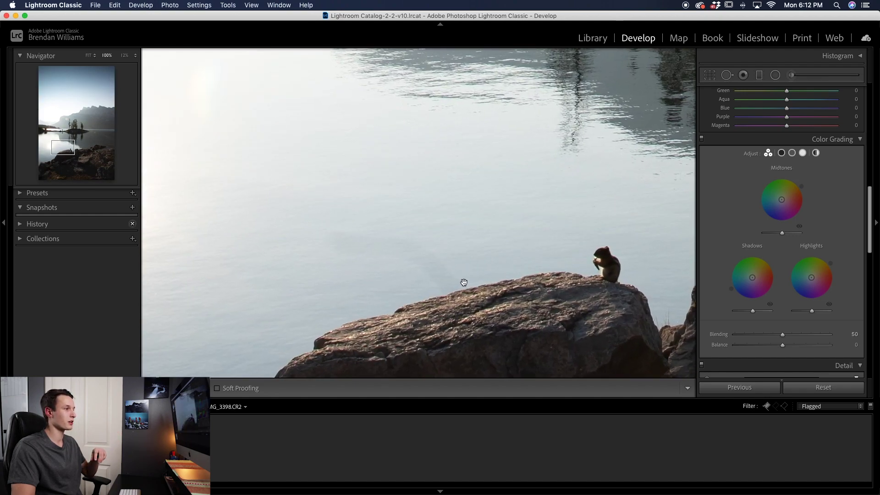
left_click(399, 236)
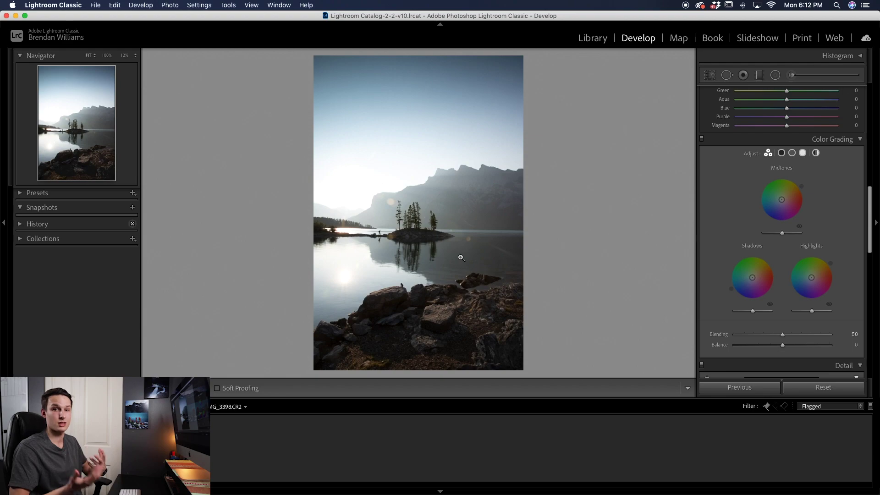
Tint the midtones a strong warm orange-gold, hue 42 and saturation 86
scroll(733, 187, "down", 1)
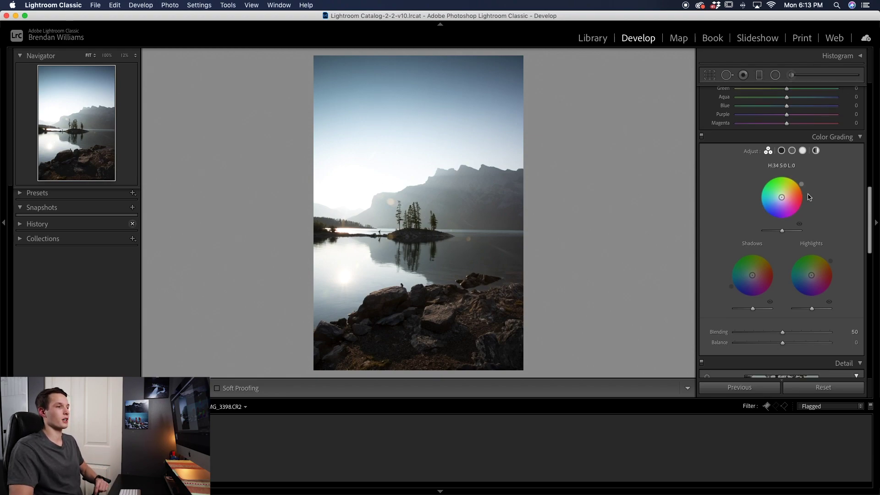
left_click_drag(783, 200, 787, 189)
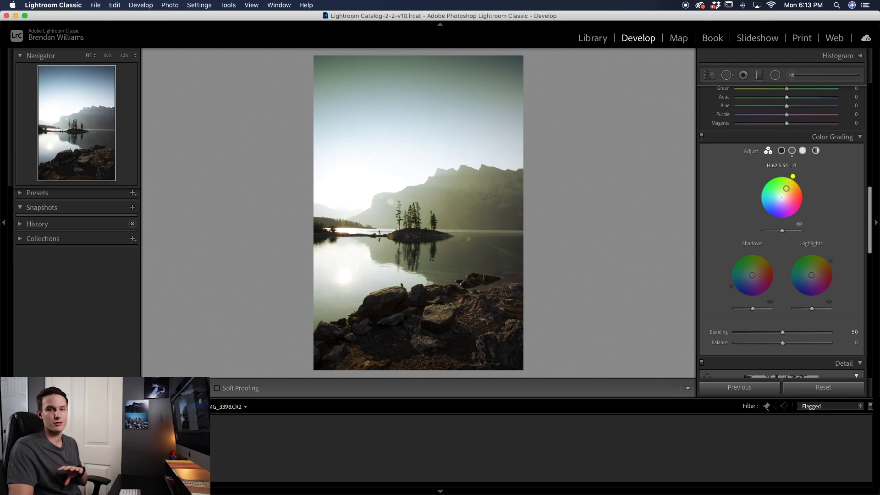
mouse_move(786, 189)
left_mouse_down()
mouse_move(768, 204)
mouse_move(782, 187)
left_mouse_up()
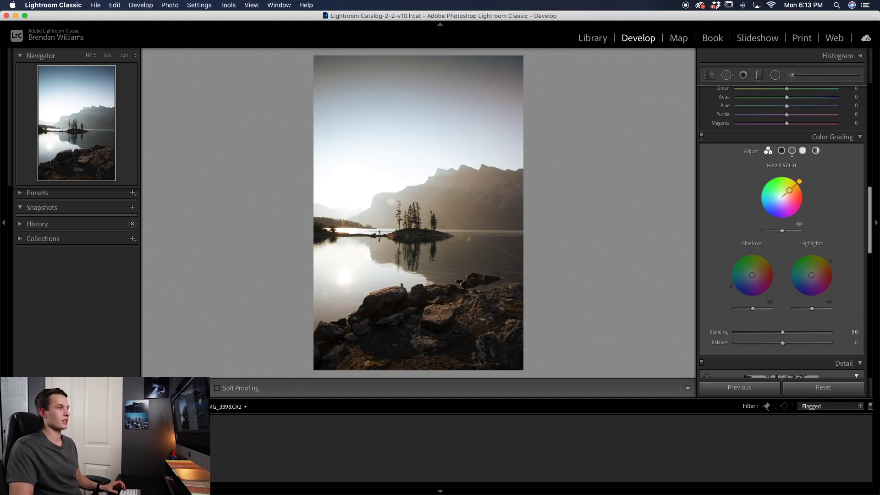
left_click_drag(793, 187, 793, 188)
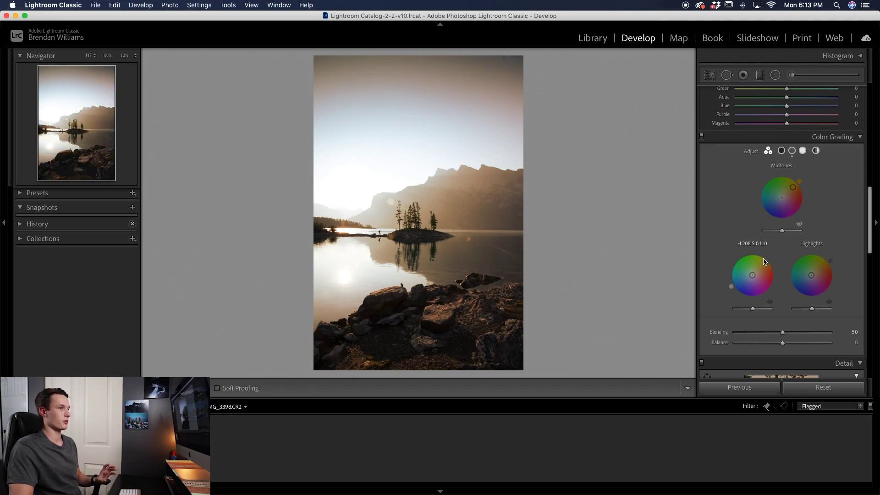
Give the shadows a subtle red-magenta tint, about hue 340 and saturation 17
left_click_drag(752, 279, 752, 275)
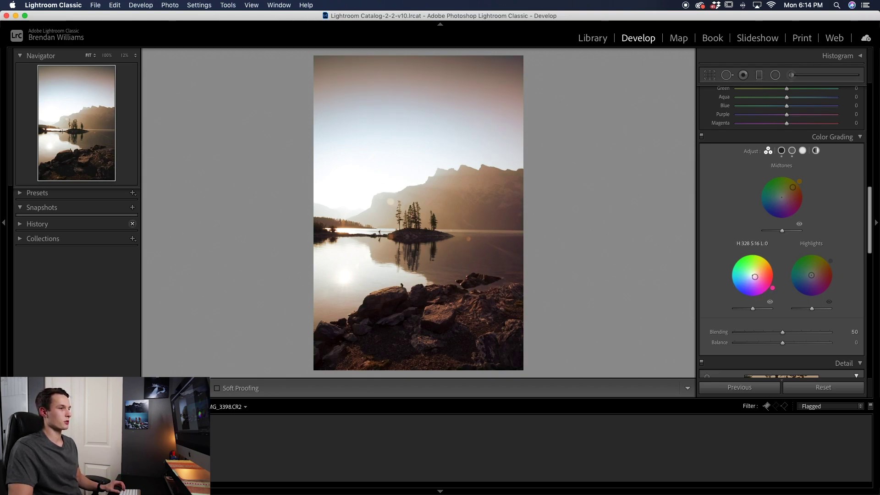
left_click_drag(755, 277, 756, 277)
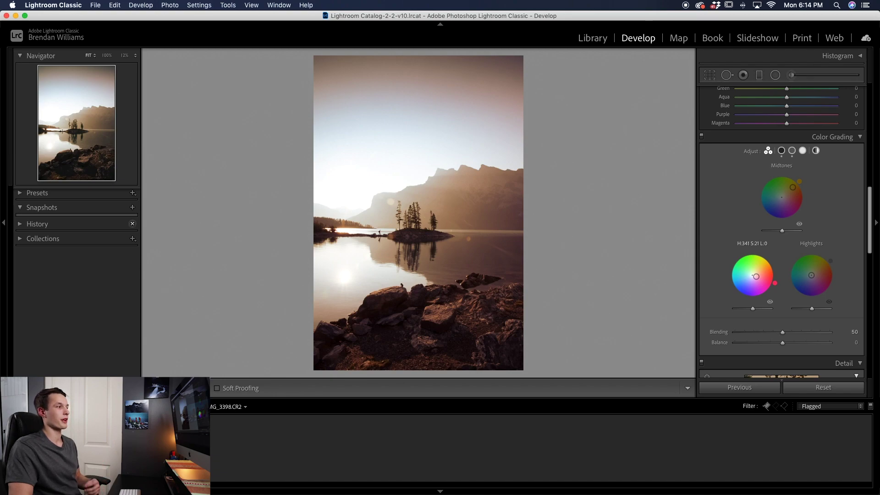
left_click_drag(756, 277, 756, 277)
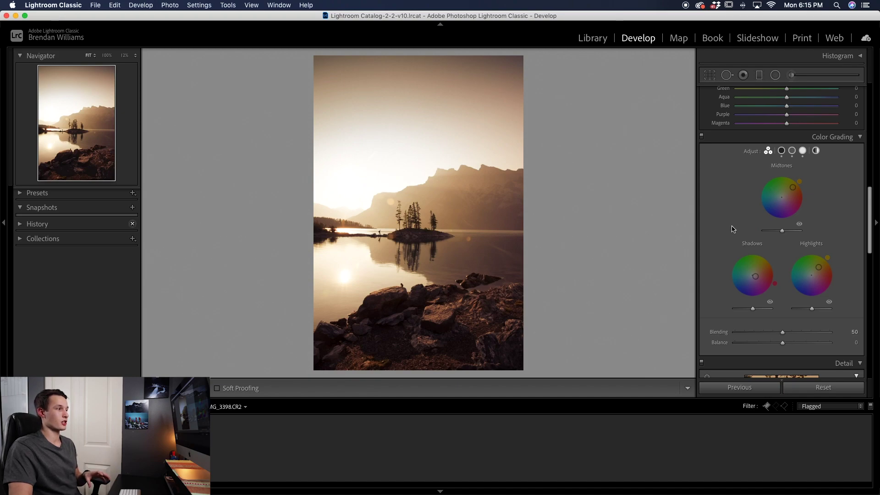
Layer a warm orange Global tint (hue 39, saturation 30) over the three-way grade
left_click(816, 149)
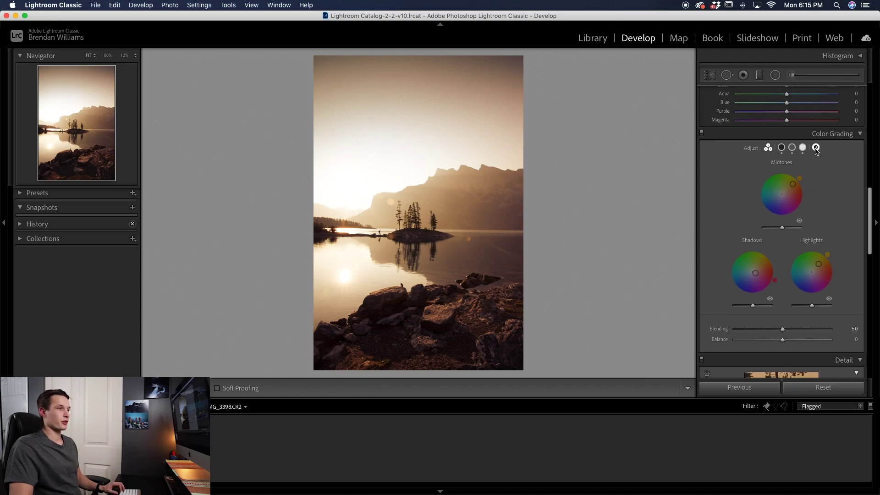
left_click_drag(782, 215, 785, 203)
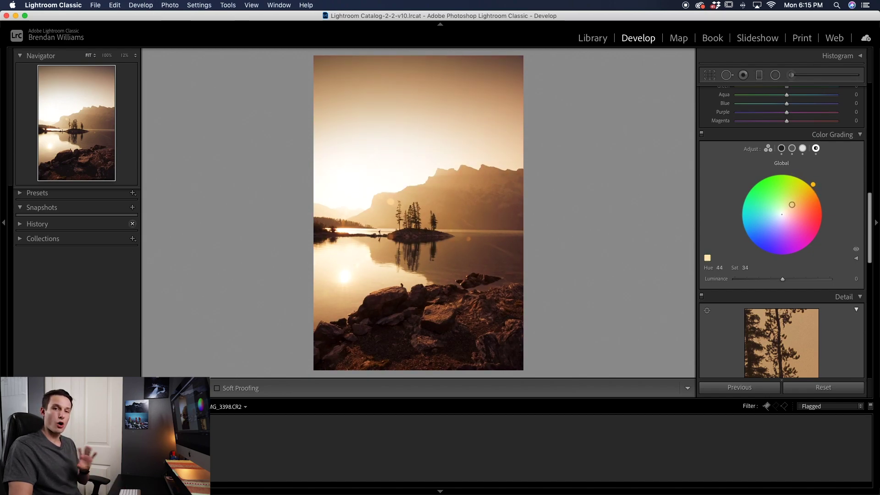
left_click_drag(814, 186, 815, 188)
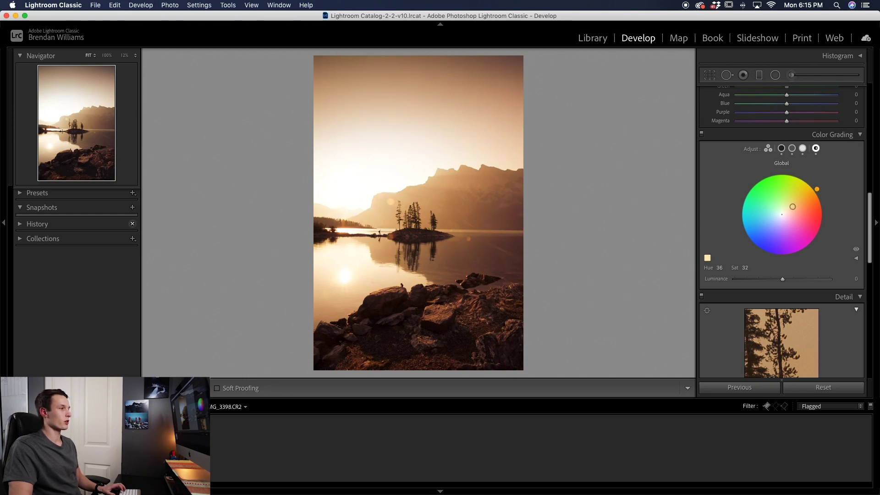
left_click(768, 149)
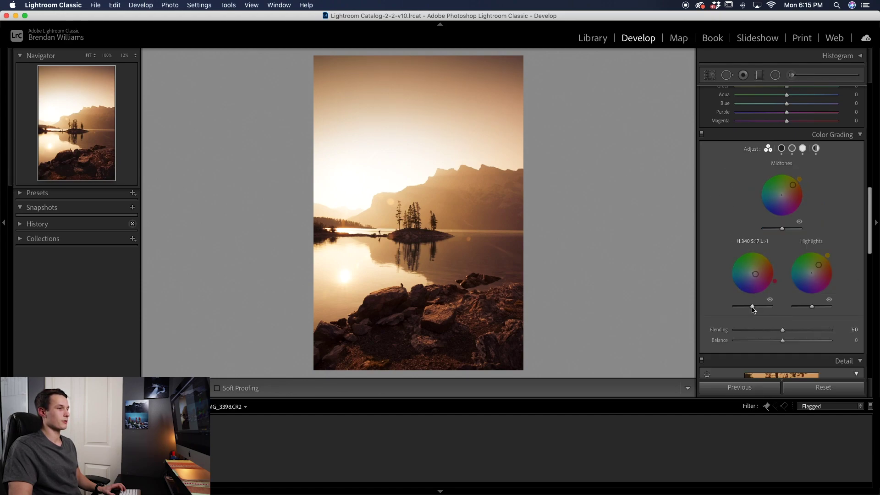
Darken the shadows' luminance, then set Blending to 4 and Balance to -17
left_click_drag(753, 309, 751, 309)
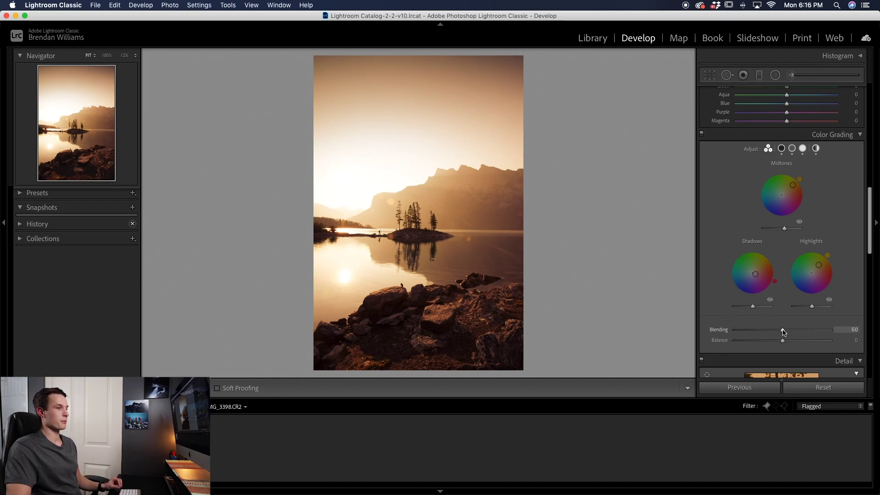
left_click_drag(784, 332, 824, 334)
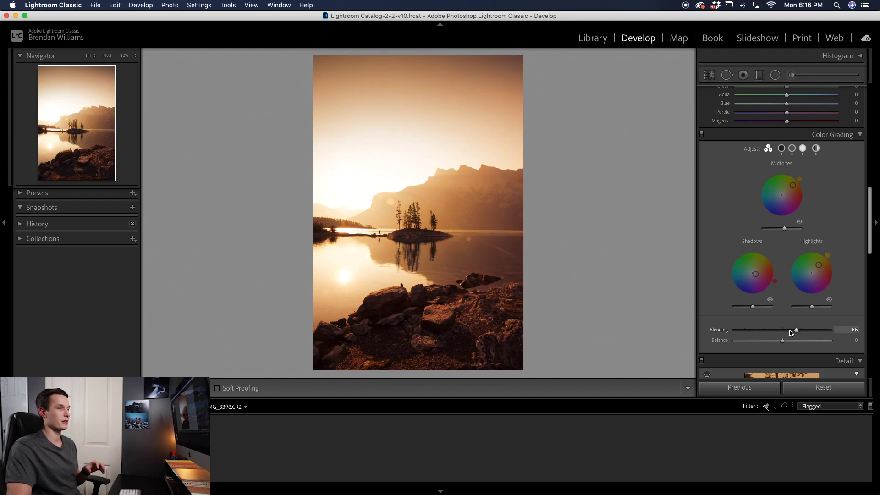
left_click_drag(790, 330, 747, 330)
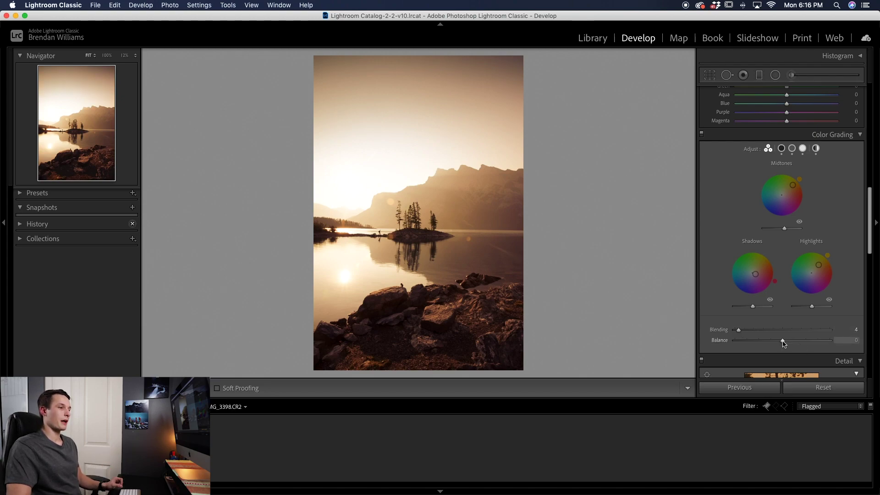
mouse_move(806, 343)
left_mouse_down()
mouse_move(768, 343)
mouse_move(780, 344)
left_mouse_up()
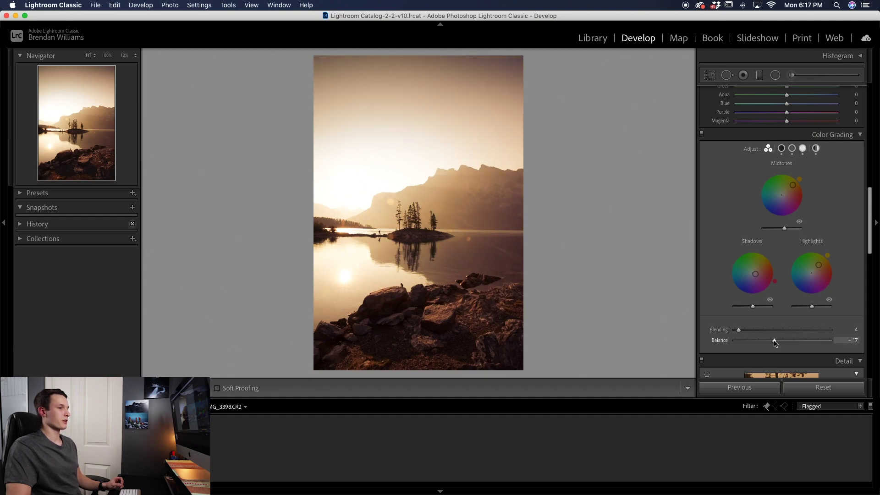
In the Basic panel, slightly raise Contrast and set Whites to +3 and Blacks to -8
scroll(775, 344, "up", 1)
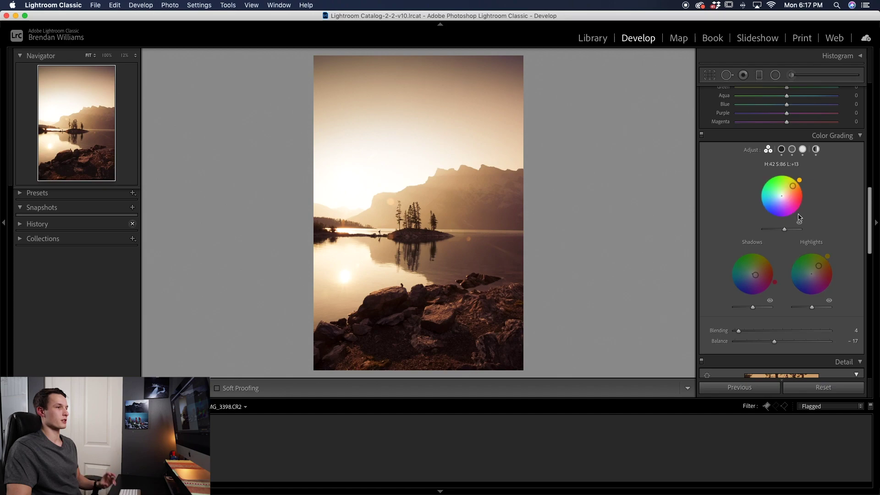
scroll(798, 211, "up", 2)
scroll(793, 183, "up", 2)
scroll(789, 156, "up", 1)
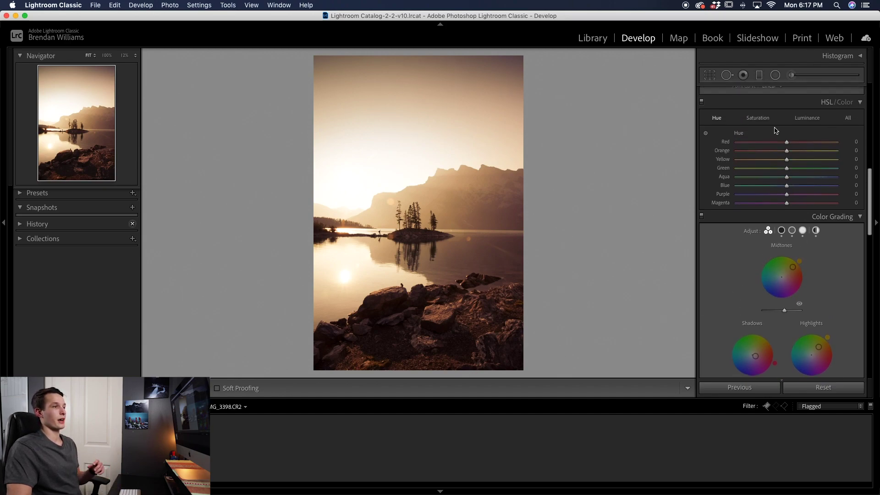
scroll(784, 142, "up", 10)
scroll(775, 147, "up", 8)
scroll(768, 151, "up", 5)
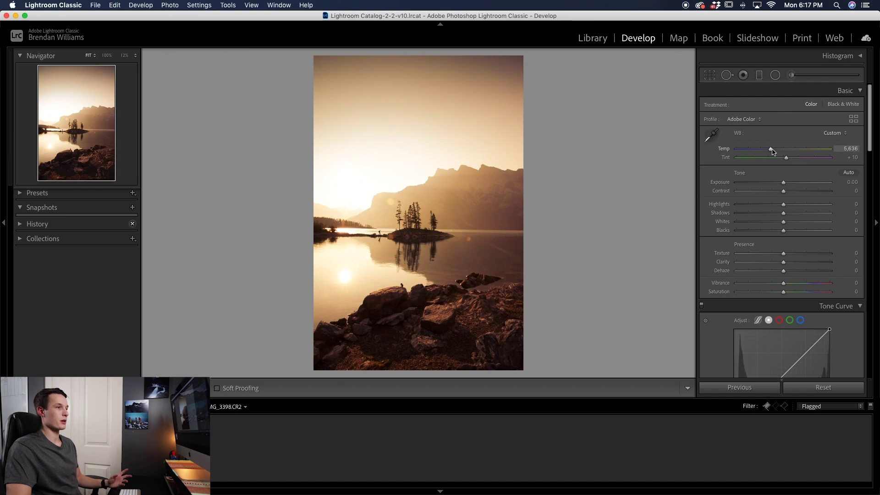
left_click_drag(783, 191, 795, 191)
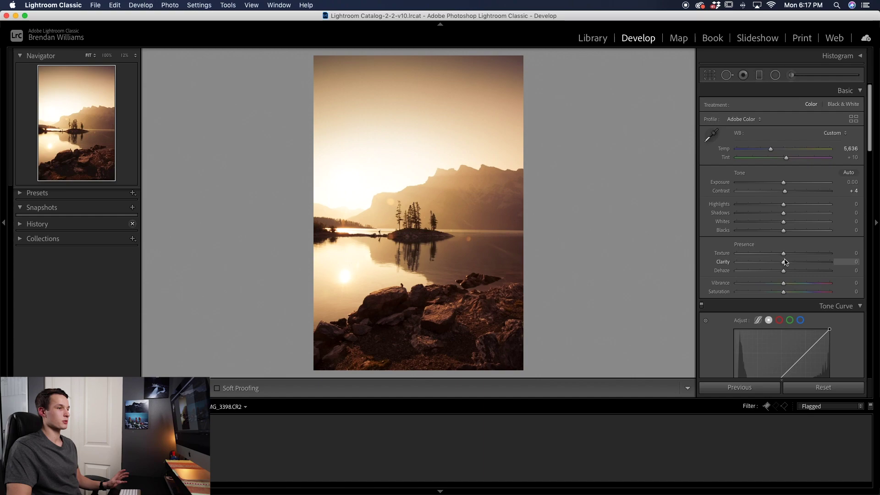
left_click_drag(787, 223, 786, 223)
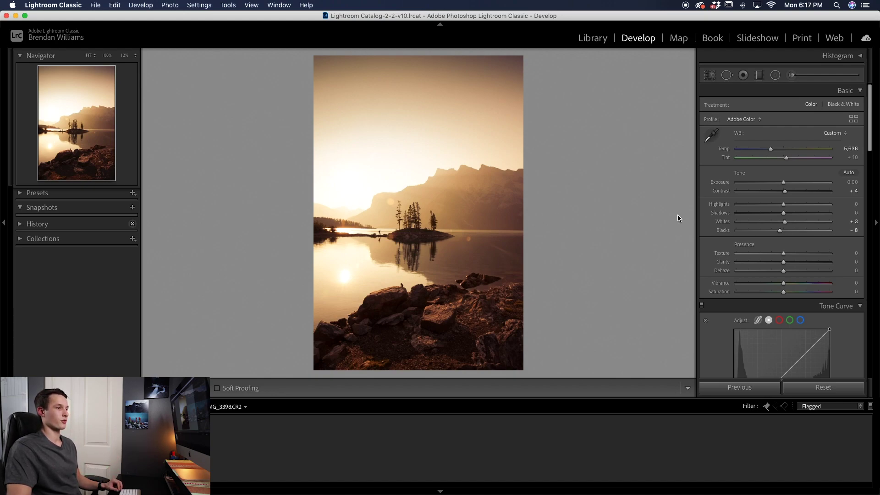
scroll(779, 220, "down", 10)
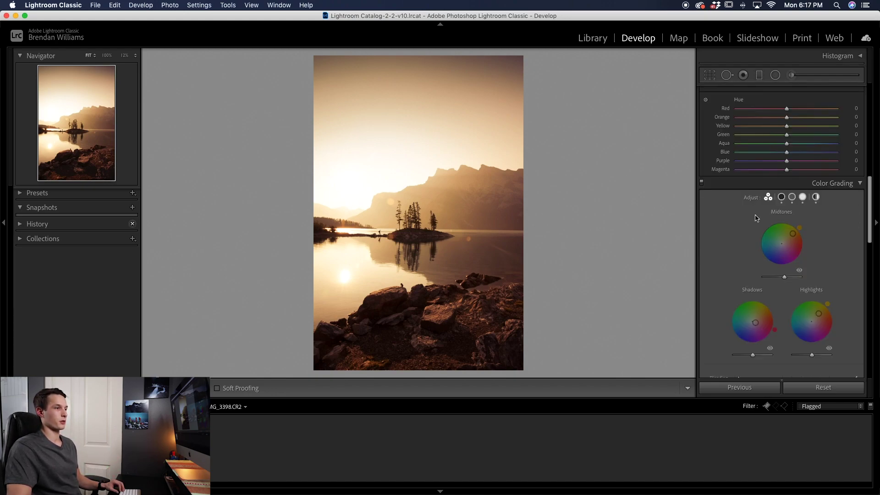
scroll(703, 156, "down", 2)
left_click(702, 150)
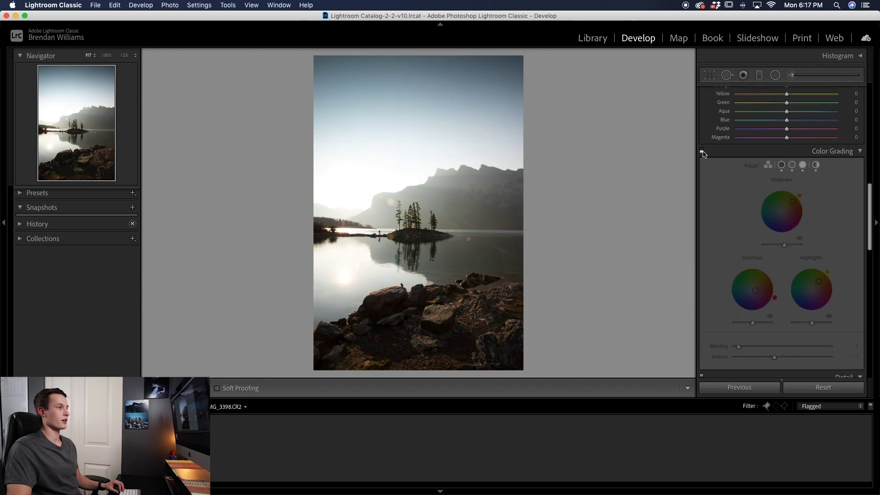
left_click(702, 150)
left_click(701, 150)
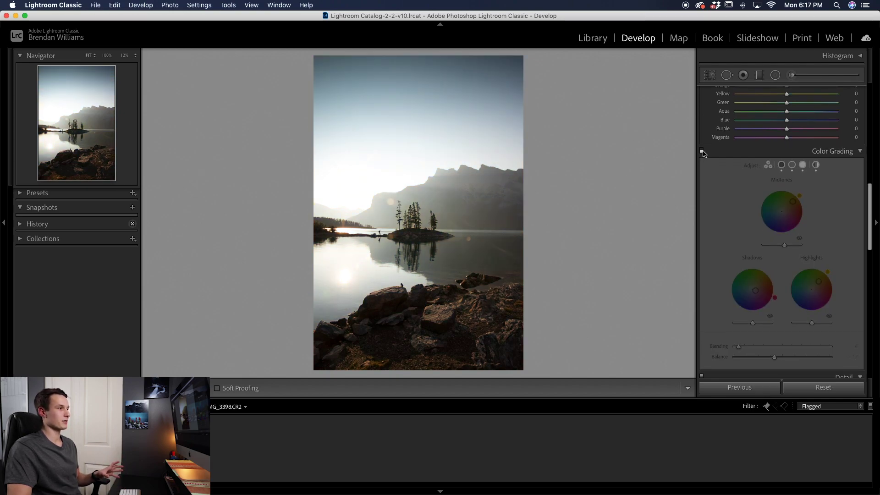
left_click(701, 150)
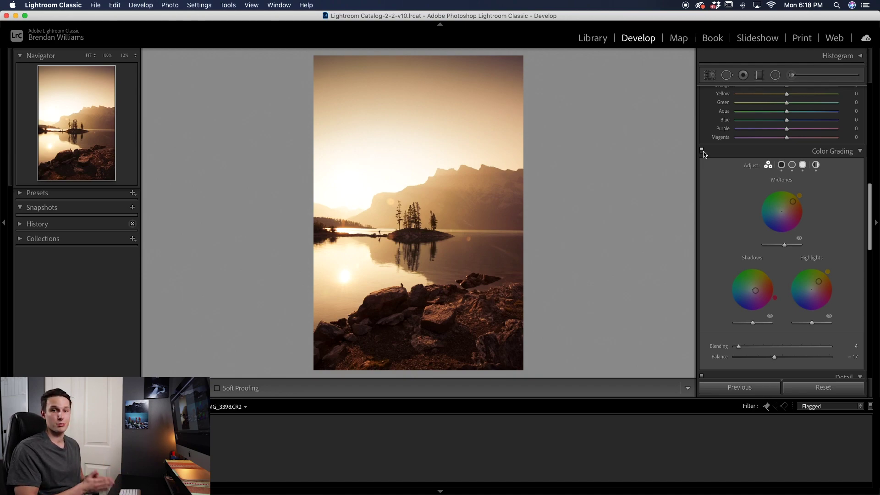
left_click(702, 149)
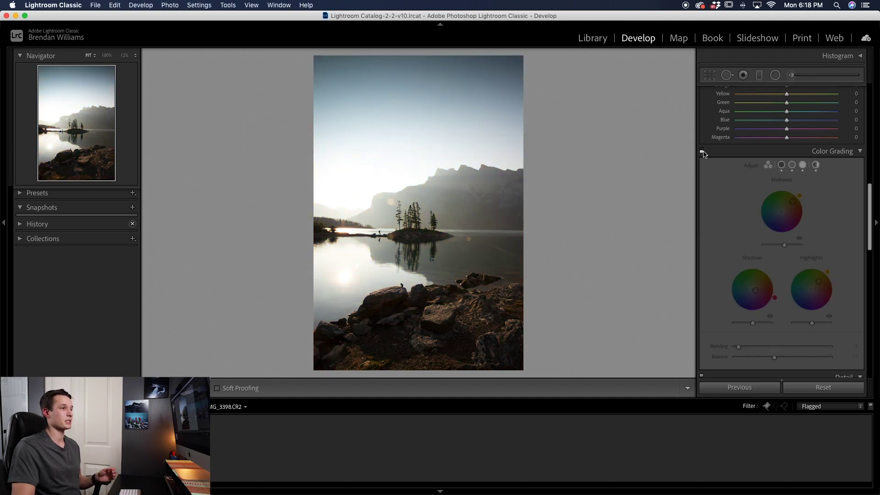
left_click(702, 150)
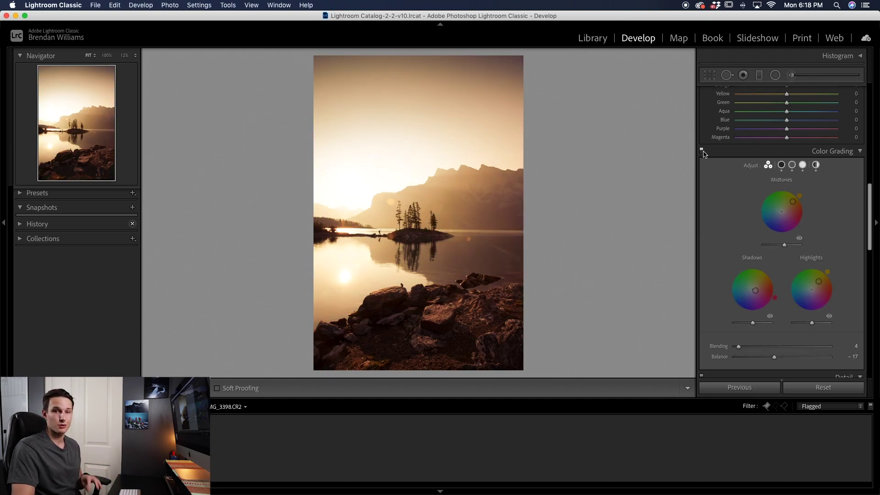